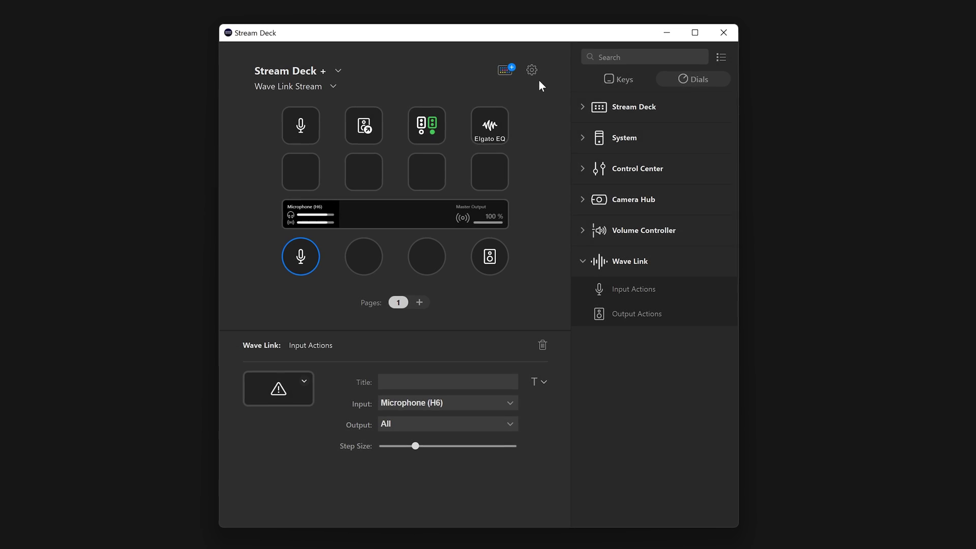
Step: Remove the last input channel so the mixer shows only an empty first slot
{"action": "left_click", "coordinate": [533, 68]}
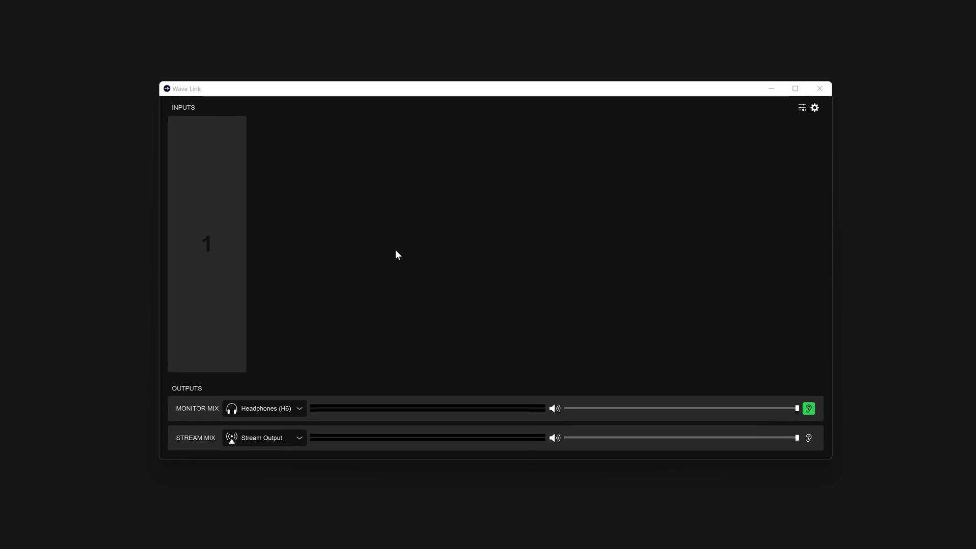
Step: Add Microphone (H6) as the first input channel
{"action": "left_click", "coordinate": [213, 242]}
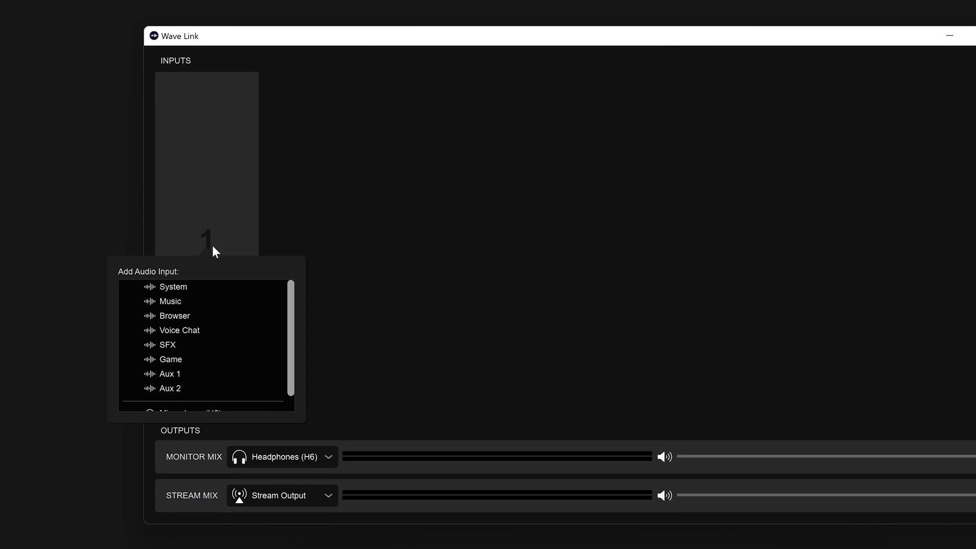
{"action": "scroll", "coordinate": [221, 323], "scroll_direction": "down", "scroll_amount": 1}
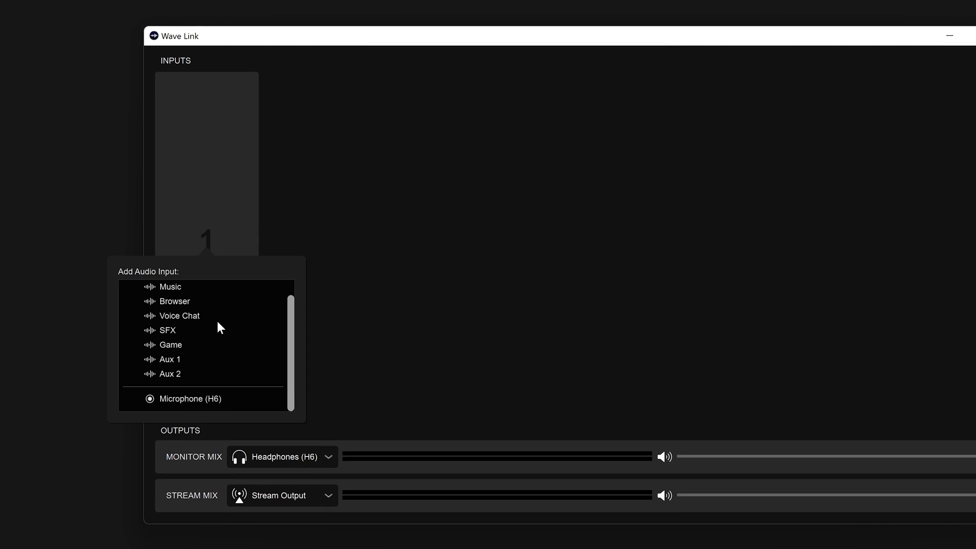
{"action": "left_click", "coordinate": [209, 402]}
{"action": "mouse_move", "coordinate": [300, 393]}
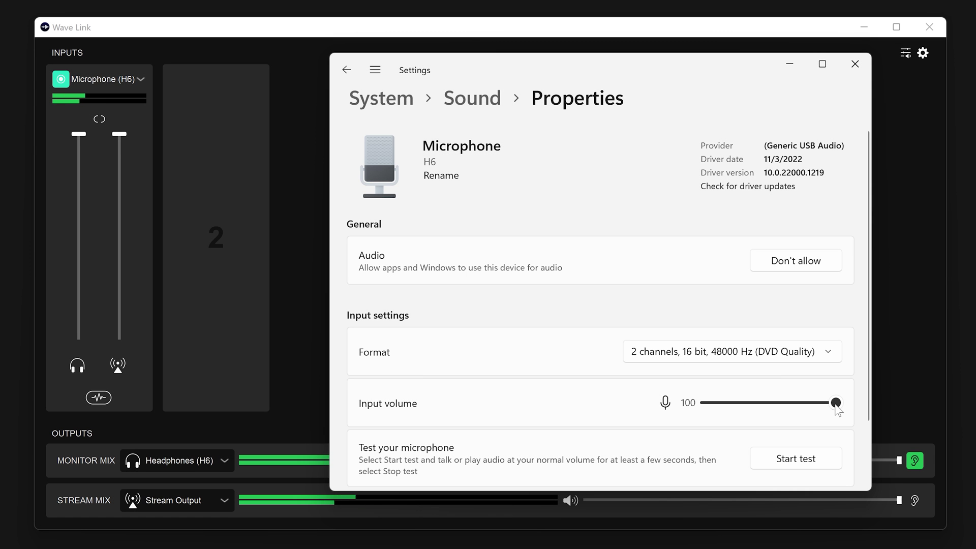
Step: Lower the H6 microphone's Windows input volume from 100 to about 39
{"action": "left_click", "coordinate": [836, 403]}
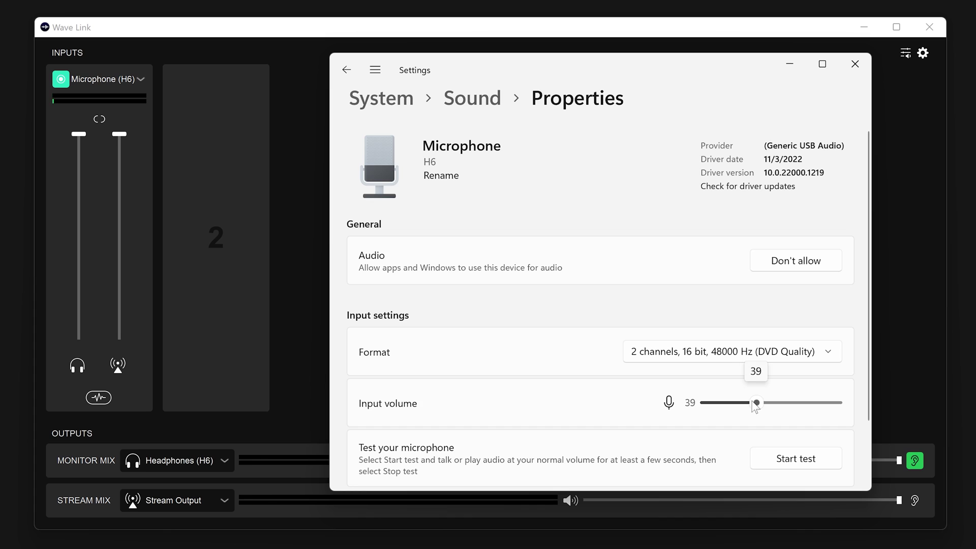
{"action": "left_click_drag", "start_coordinate": [756, 403], "coordinate": [826, 403]}
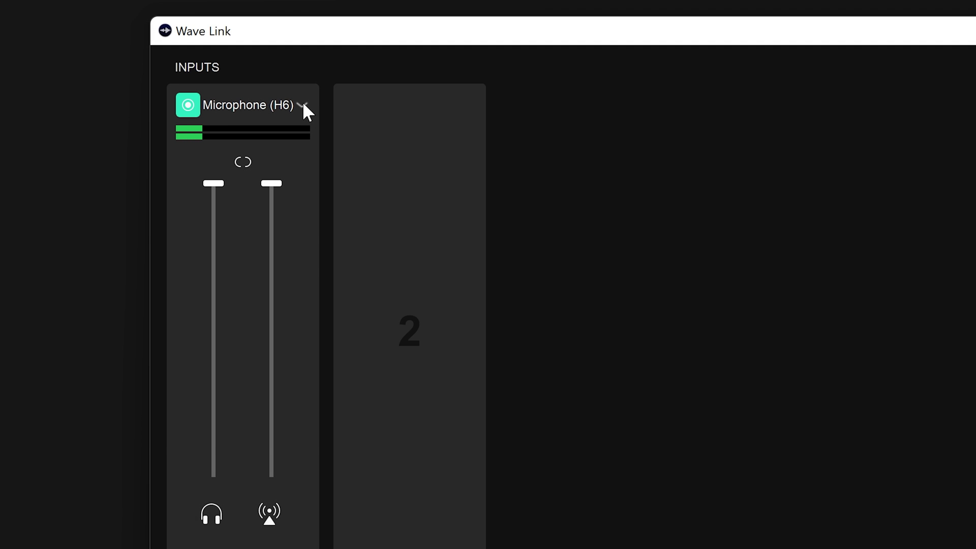
Step: Review the Microphone (H6) channel settings and add System as channel 2
{"action": "left_click", "coordinate": [303, 105]}
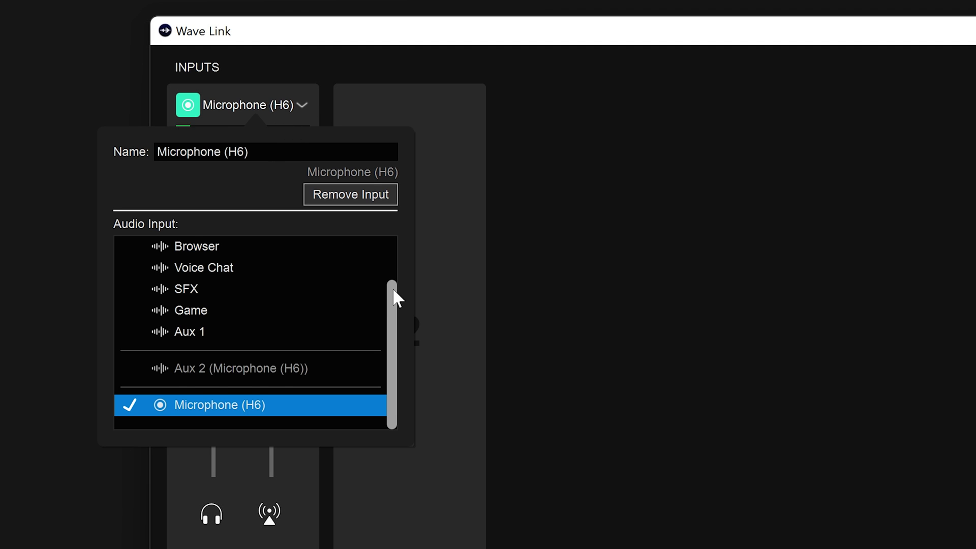
{"action": "left_click_drag", "start_coordinate": [394, 288], "coordinate": [390, 239]}
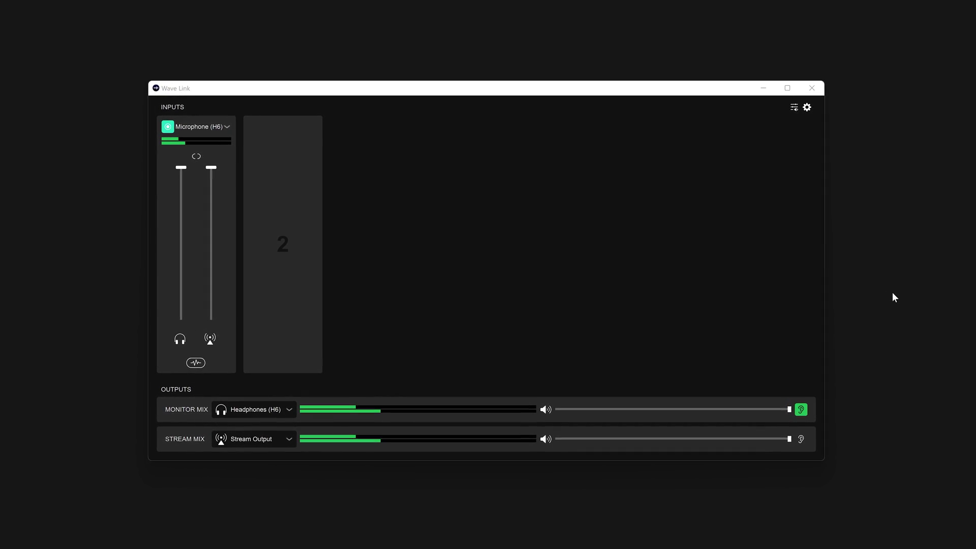
{"action": "left_click", "coordinate": [277, 247]}
{"action": "left_click", "coordinate": [261, 279]}
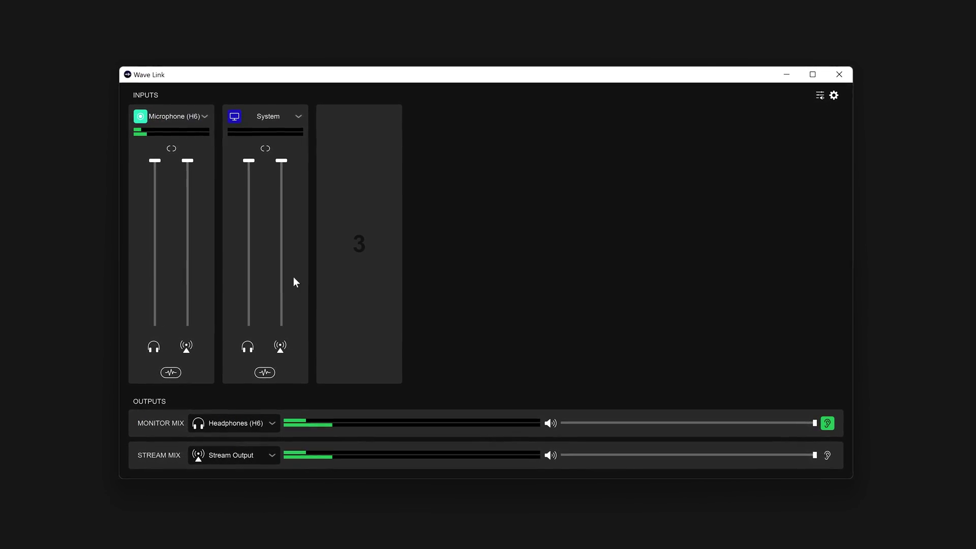
Step: Add Music, Browser, Voice Chat and Game as channels 3 to 6
{"action": "left_click", "coordinate": [359, 247]}
{"action": "left_click", "coordinate": [328, 283]}
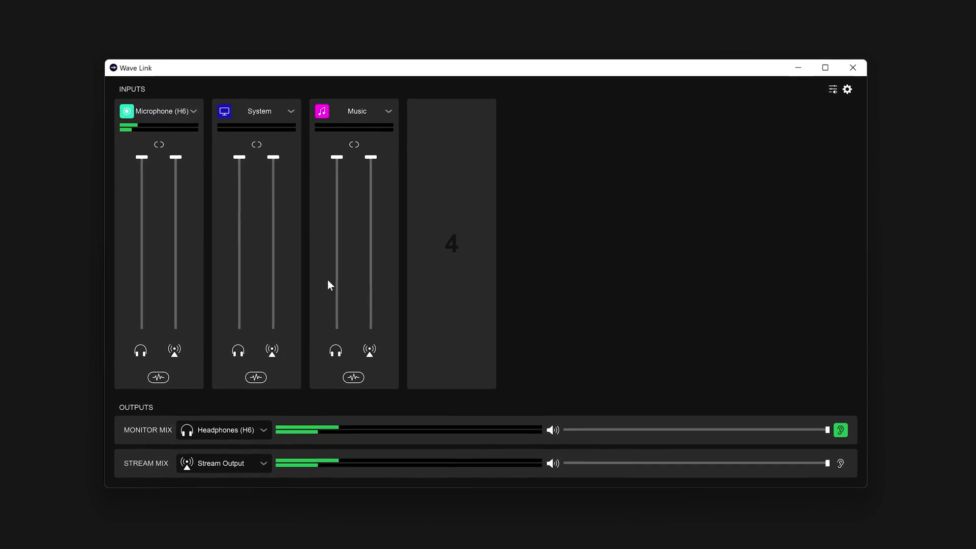
{"action": "left_click", "coordinate": [447, 248]}
{"action": "left_click", "coordinate": [431, 285]}
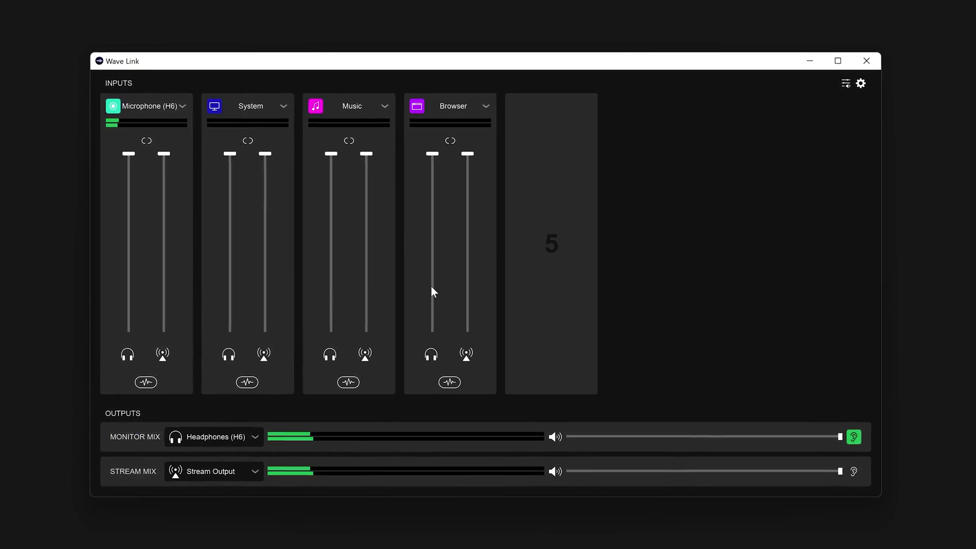
{"action": "left_click", "coordinate": [551, 246]}
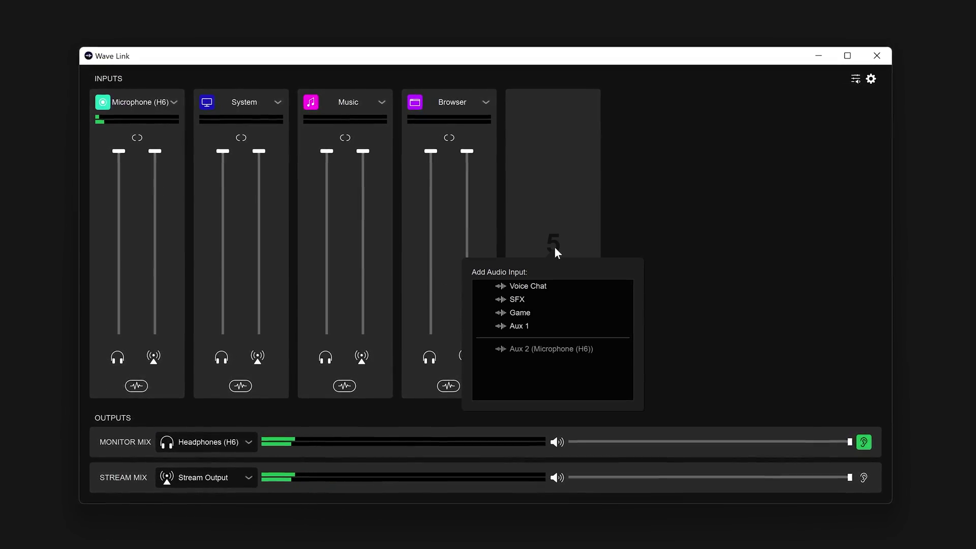
{"action": "left_click", "coordinate": [532, 285]}
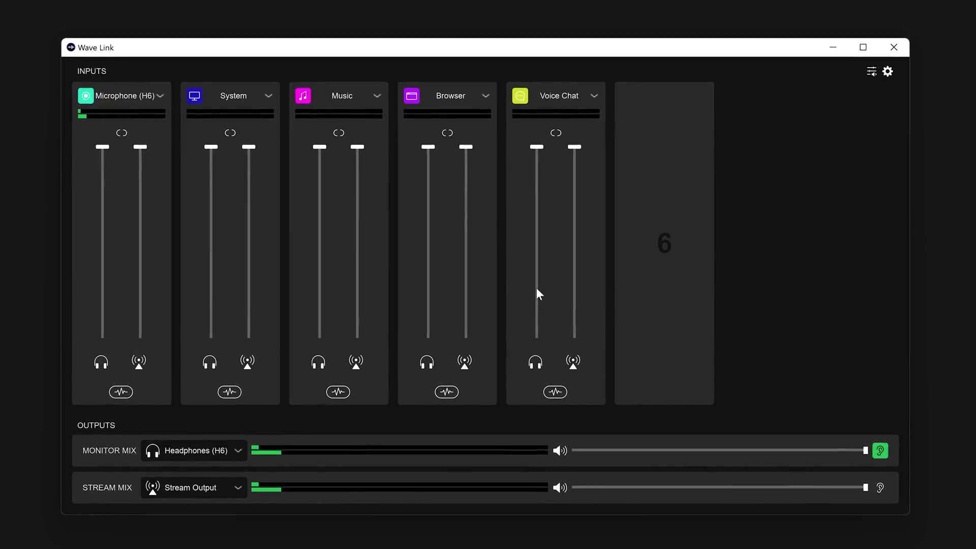
{"action": "left_click", "coordinate": [664, 246]}
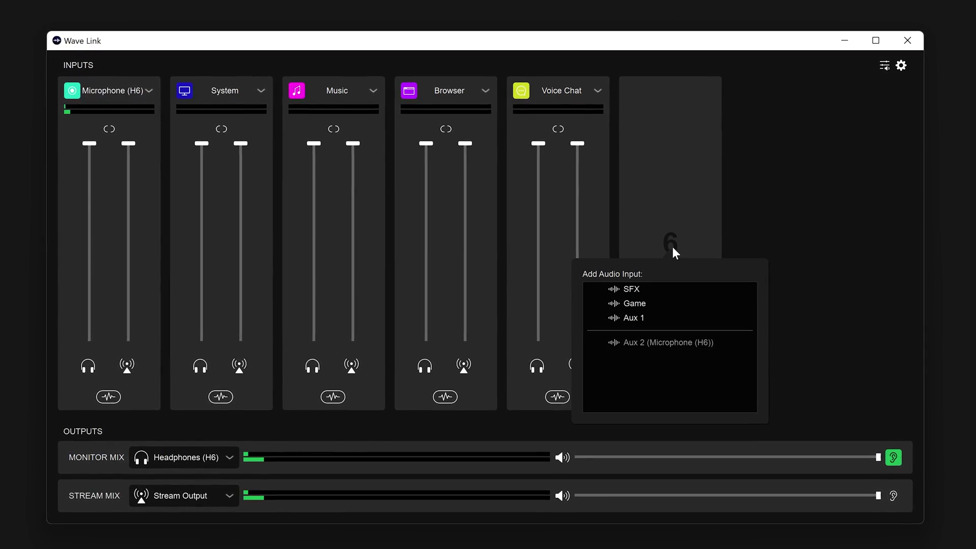
{"action": "left_click", "coordinate": [631, 303]}
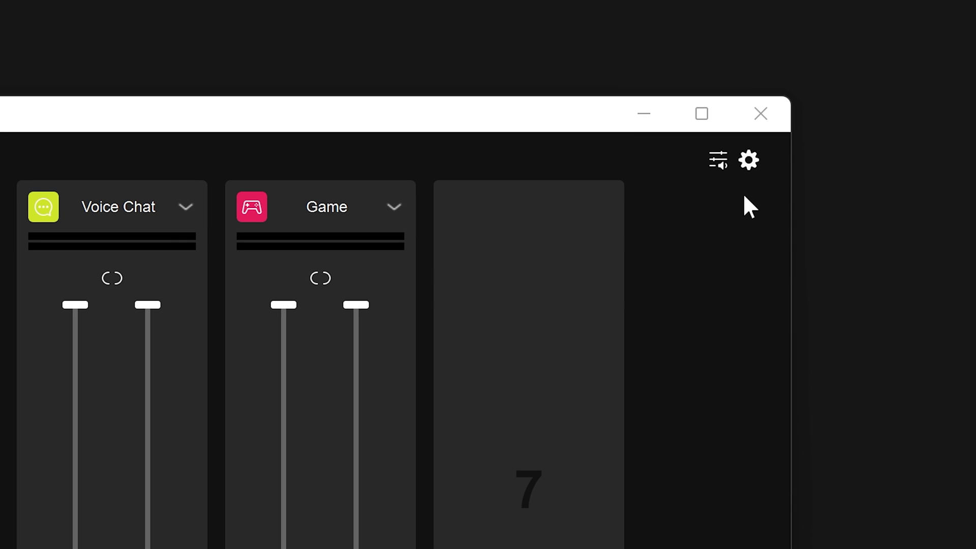
Step: In the Volume mixer, route Microsoft Edge's output to Wave Link Browser
{"action": "left_click", "coordinate": [716, 160]}
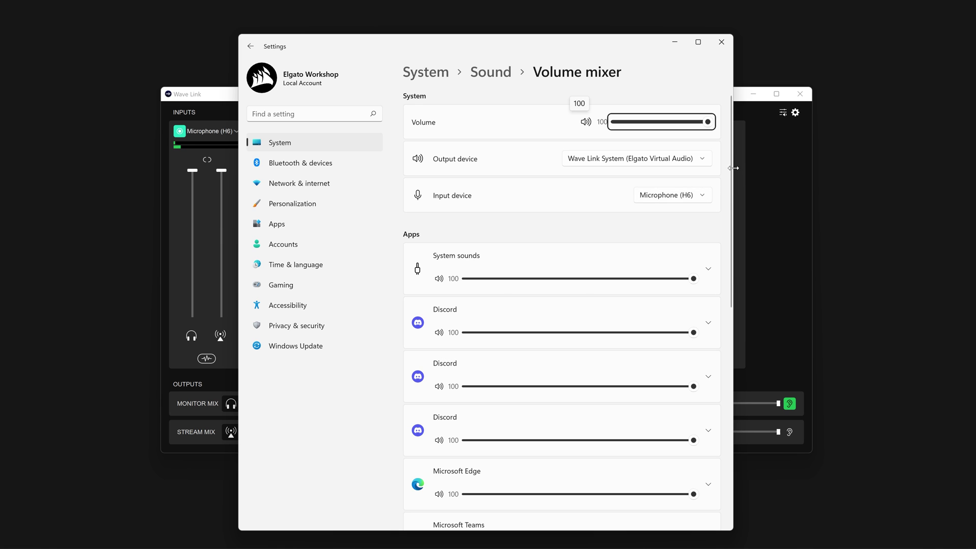
{"action": "left_click_drag", "start_coordinate": [731, 167], "coordinate": [735, 239]}
{"action": "left_click", "coordinate": [637, 343]}
{"action": "left_click", "coordinate": [662, 386]}
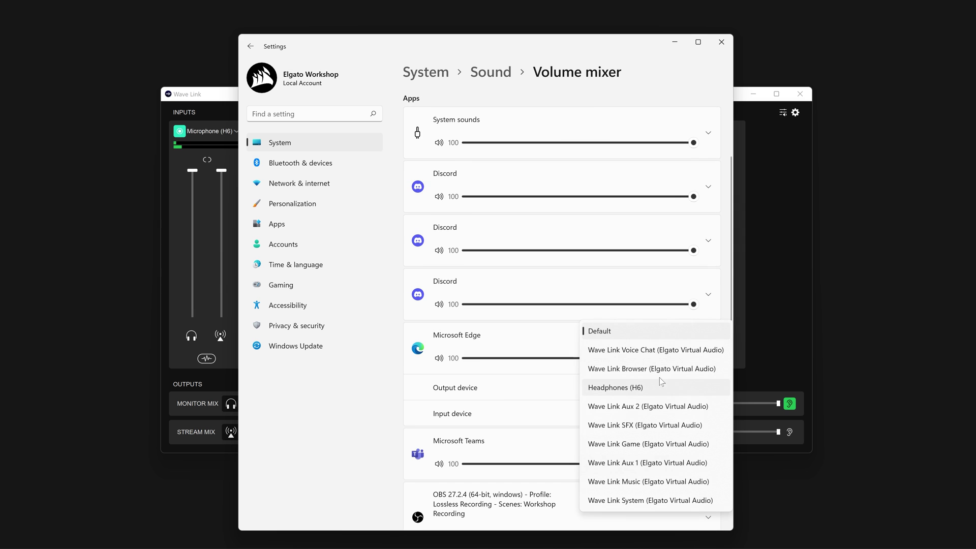
{"action": "left_click", "coordinate": [652, 368]}
{"action": "left_click", "coordinate": [661, 343]}
Step: Route Spotify's output to Wave Link Music
{"action": "scroll", "coordinate": [730, 457], "scroll_direction": "down", "scroll_amount": 10}
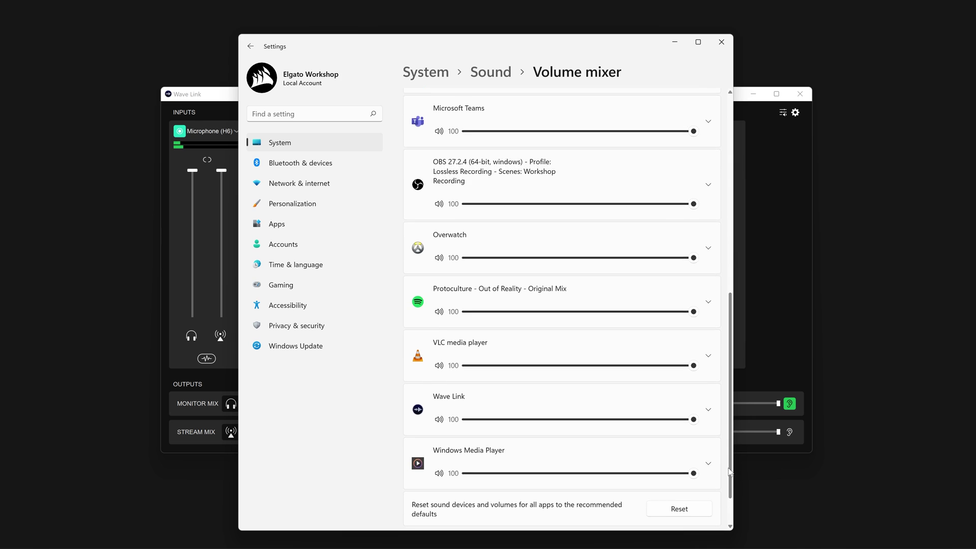
{"action": "left_click", "coordinate": [708, 286]}
{"action": "left_click", "coordinate": [679, 326]}
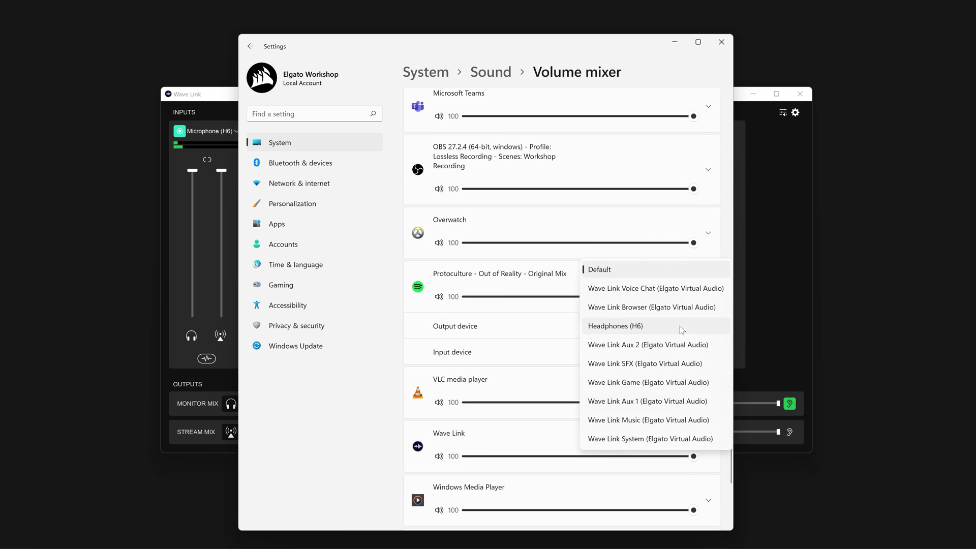
{"action": "left_click", "coordinate": [643, 421]}
Step: Route Discord's output to Wave Link Voice Chat and close Settings
{"action": "scroll", "coordinate": [727, 305], "scroll_direction": "down", "scroll_amount": 2}
{"action": "scroll", "coordinate": [727, 158], "scroll_direction": "up", "scroll_amount": 10}
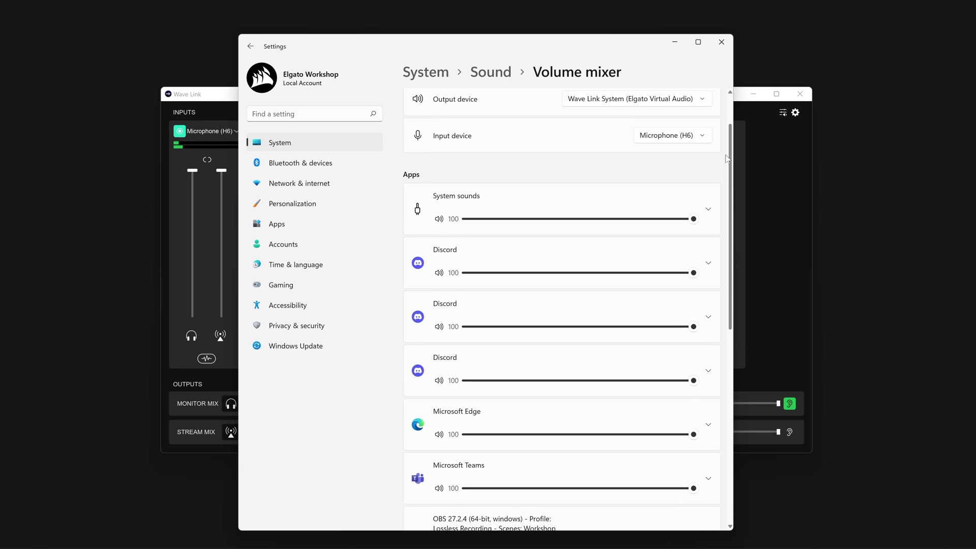
{"action": "left_click", "coordinate": [708, 373]}
{"action": "left_click", "coordinate": [661, 414]}
{"action": "left_click", "coordinate": [655, 359]}
{"action": "left_click", "coordinate": [685, 370]}
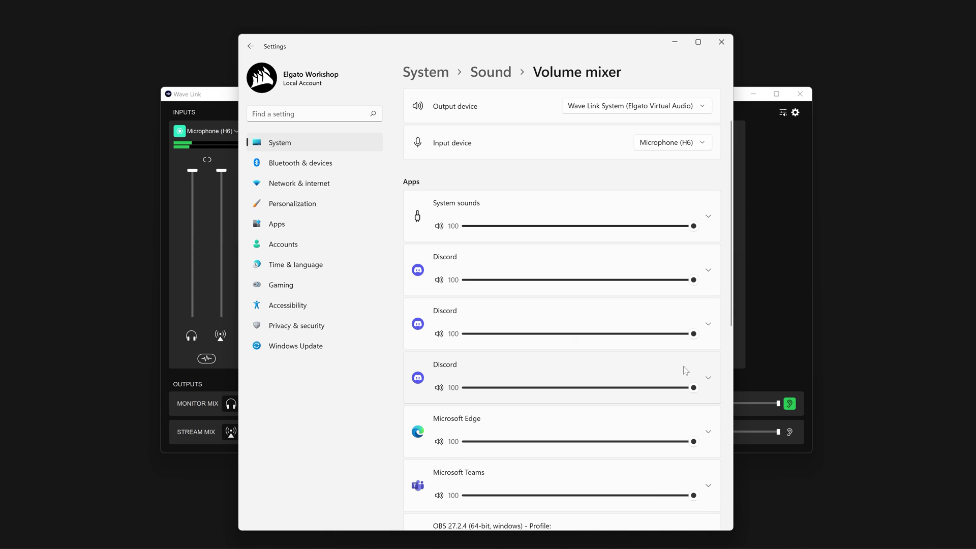
{"action": "scroll", "coordinate": [685, 370], "scroll_direction": "up", "scroll_amount": 2}
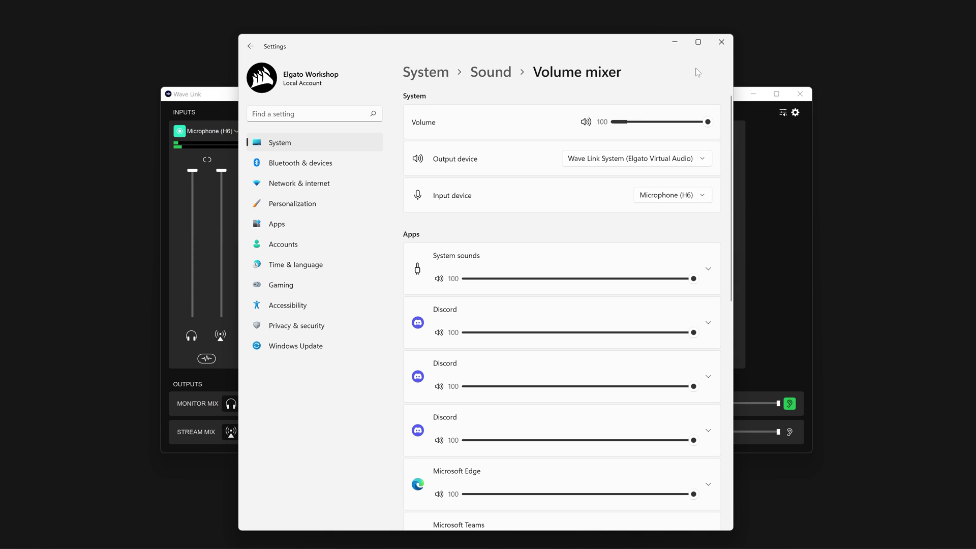
{"action": "left_click", "coordinate": [722, 44]}
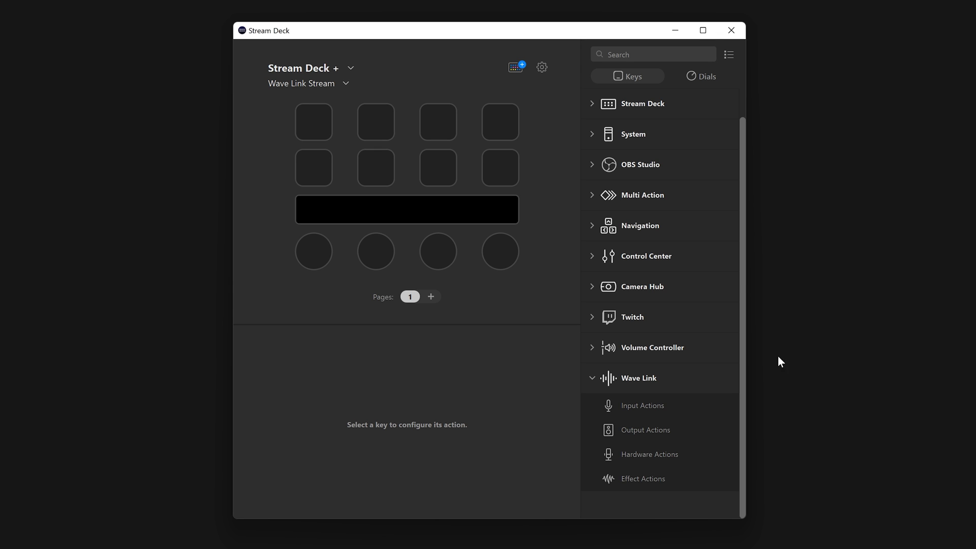
Step: Make a second-row key set the Music input's Stream Mix volume to 57 %
{"action": "left_click_drag", "start_coordinate": [651, 405], "coordinate": [499, 175]}
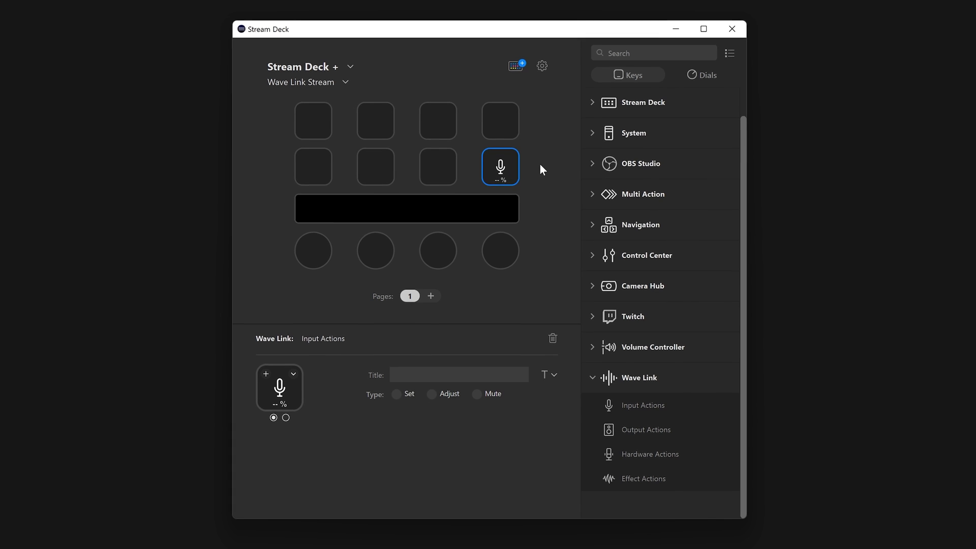
{"action": "left_click", "coordinate": [342, 312]}
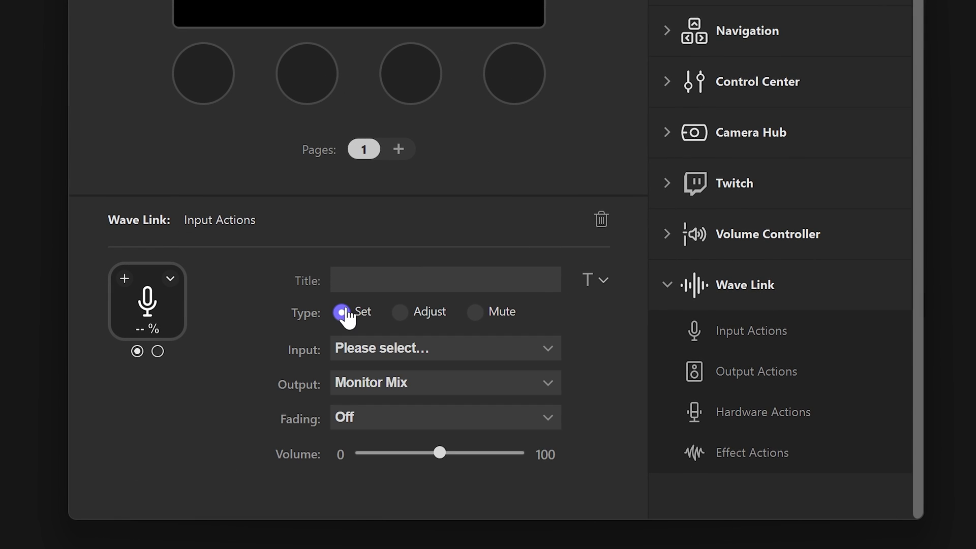
{"action": "left_click", "coordinate": [409, 348]}
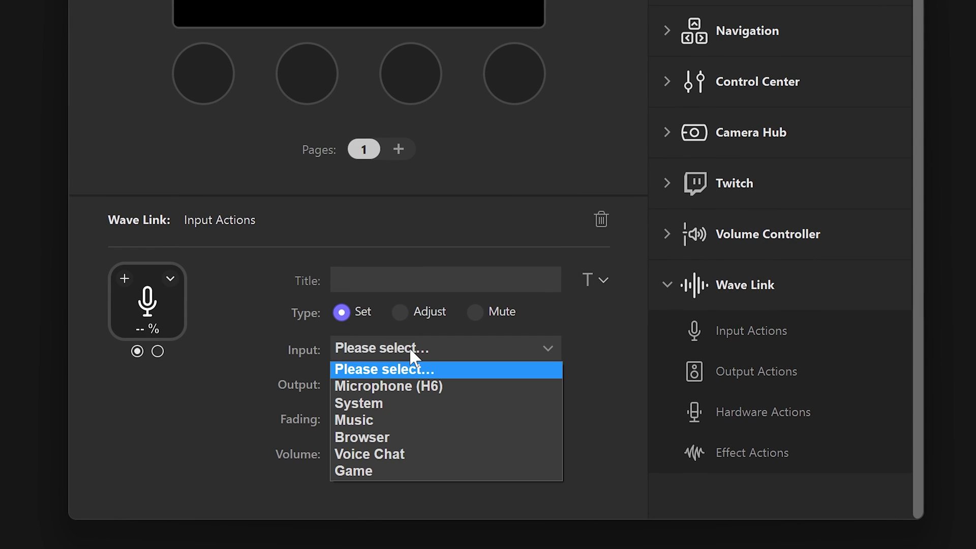
{"action": "left_click", "coordinate": [430, 420]}
{"action": "left_click", "coordinate": [533, 388]}
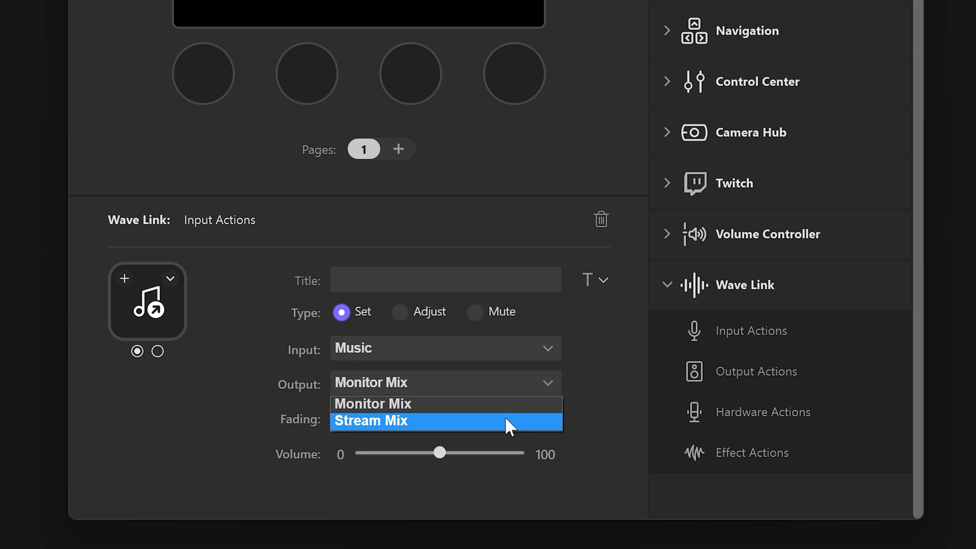
{"action": "left_click", "coordinate": [504, 421]}
{"action": "mouse_move", "coordinate": [440, 452]}
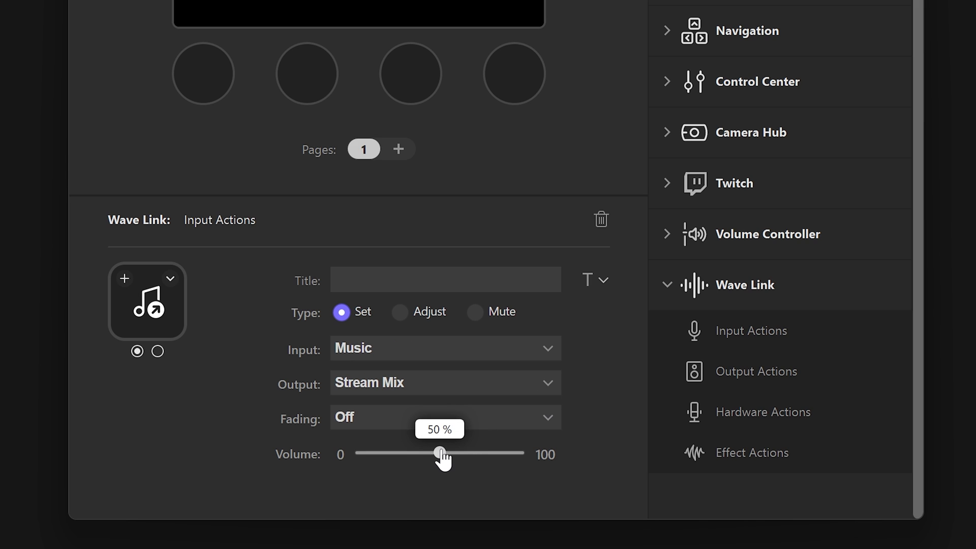
{"action": "left_click_drag", "start_coordinate": [440, 452], "coordinate": [450, 452]}
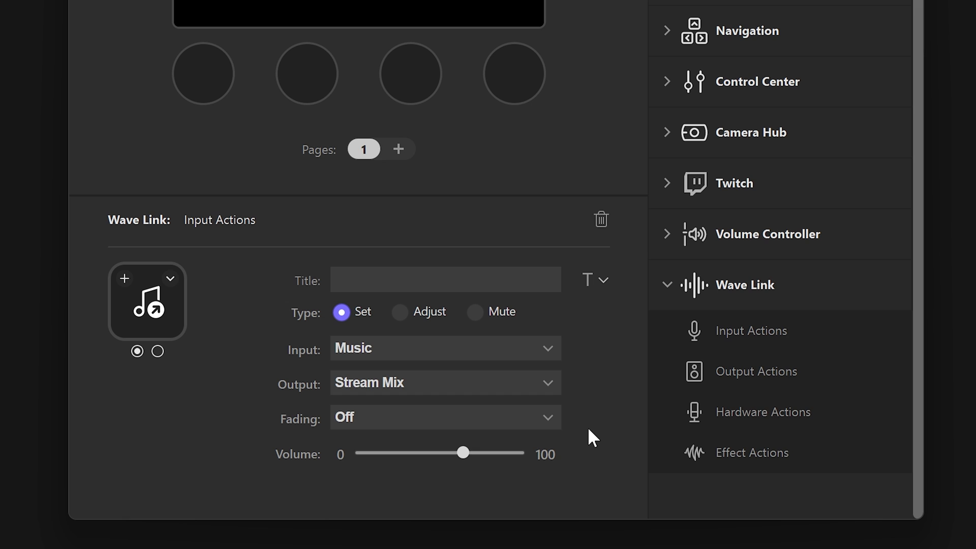
Step: Make the key step Music's volume by a set amount, and another key mute Music in Stream Mix
{"action": "left_click", "coordinate": [400, 312]}
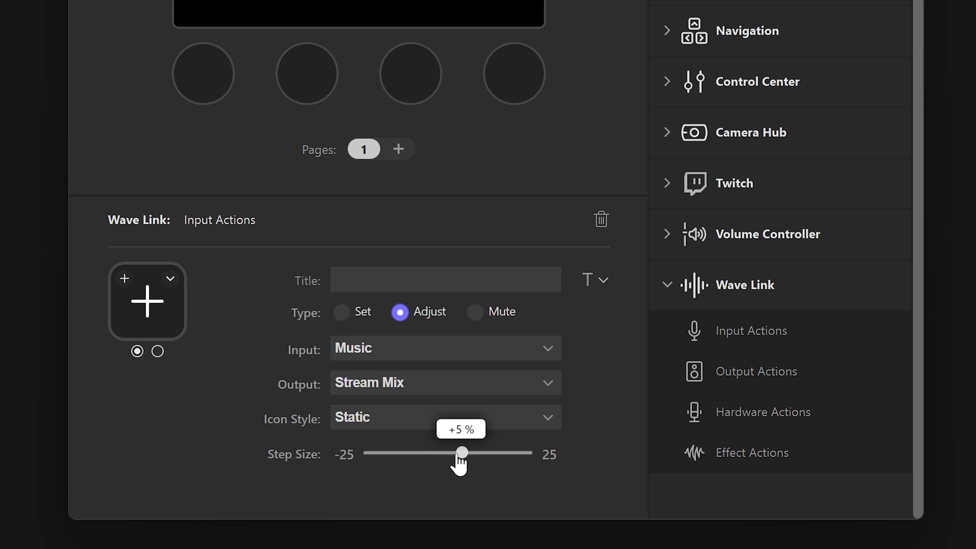
{"action": "left_click_drag", "start_coordinate": [460, 454], "coordinate": [421, 453]}
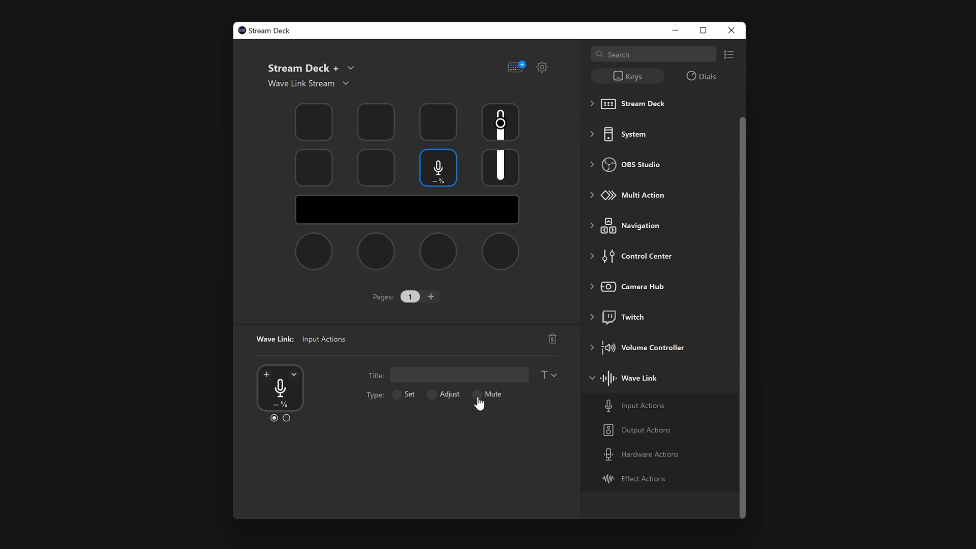
{"action": "left_click", "coordinate": [477, 395]}
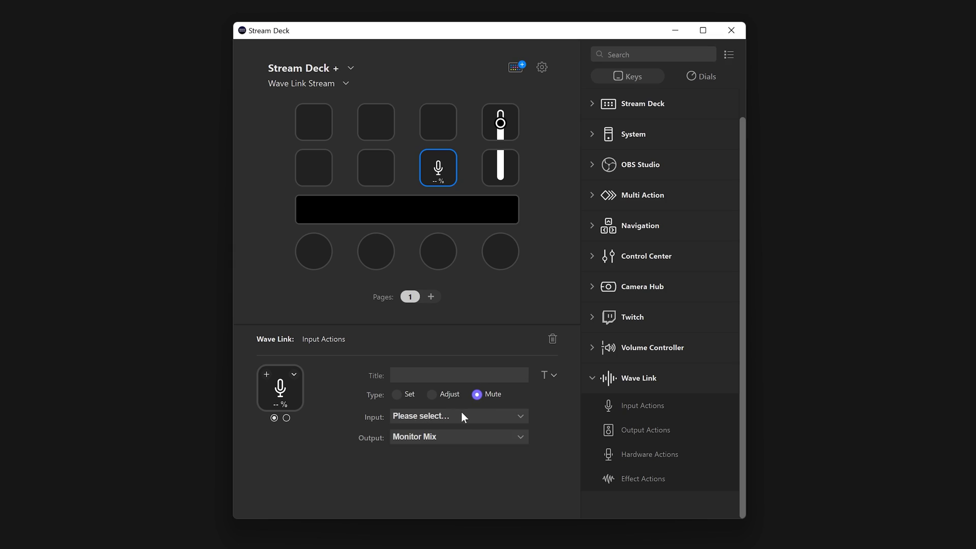
{"action": "left_click", "coordinate": [462, 416]}
{"action": "left_click", "coordinate": [417, 459]}
{"action": "left_click", "coordinate": [426, 439]}
{"action": "left_click", "coordinate": [416, 460]}
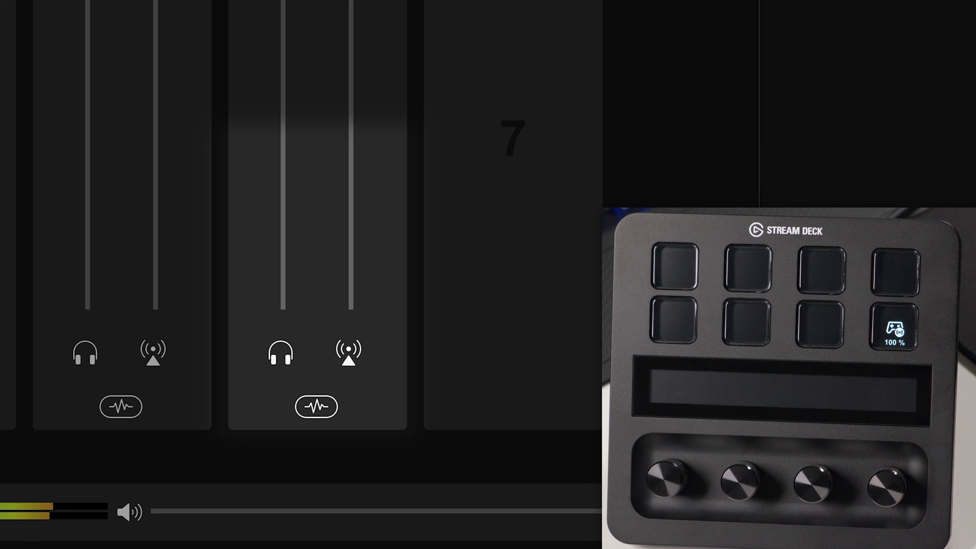
Step: Assign the fourth dial to control Music's volume in the Stream Mix
{"action": "left_click_drag", "start_coordinate": [643, 403], "coordinate": [502, 262]}
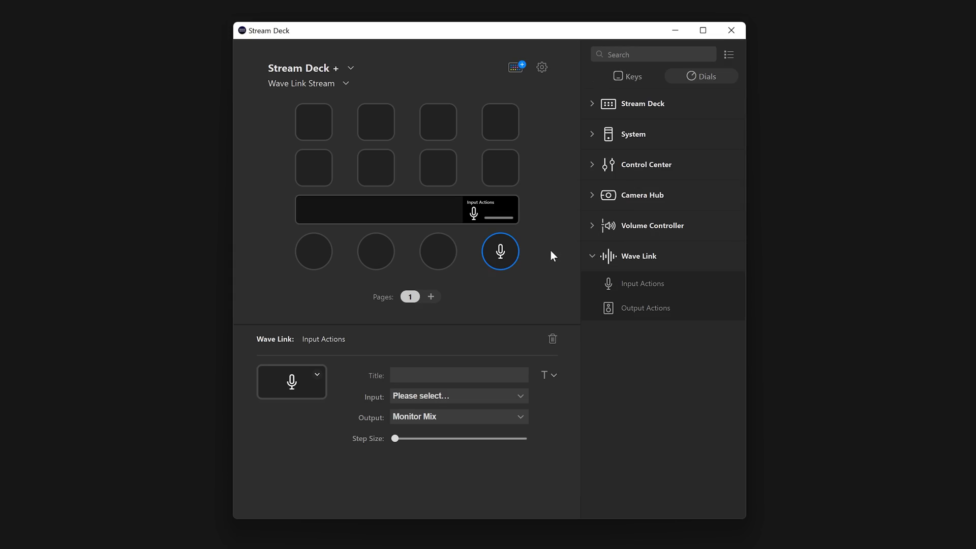
{"action": "left_click", "coordinate": [517, 396]}
{"action": "left_click", "coordinate": [431, 438]}
{"action": "left_click", "coordinate": [438, 422]}
{"action": "left_click", "coordinate": [433, 440]}
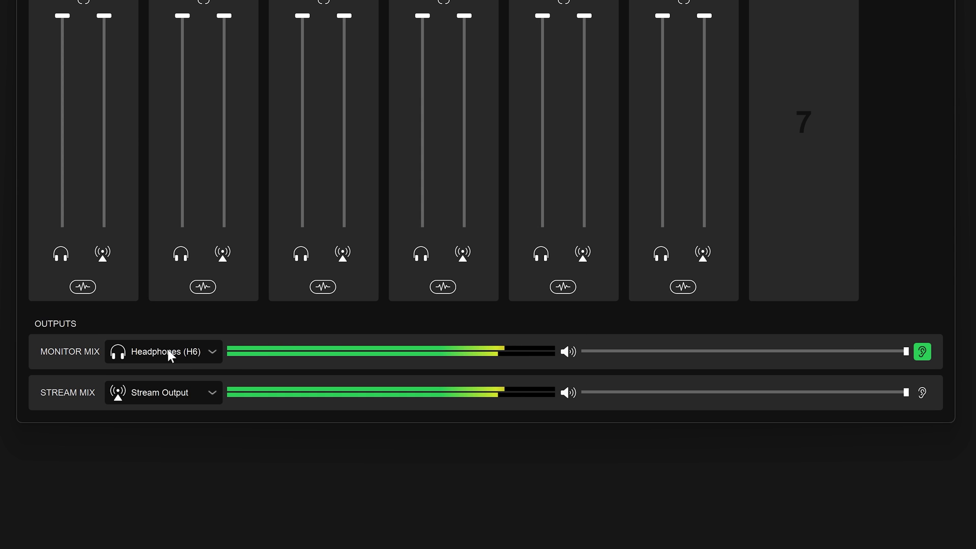
Step: Switch the Monitor Mix output to Speakers (NVIDIA High Definition Audio)
{"action": "left_click", "coordinate": [213, 353]}
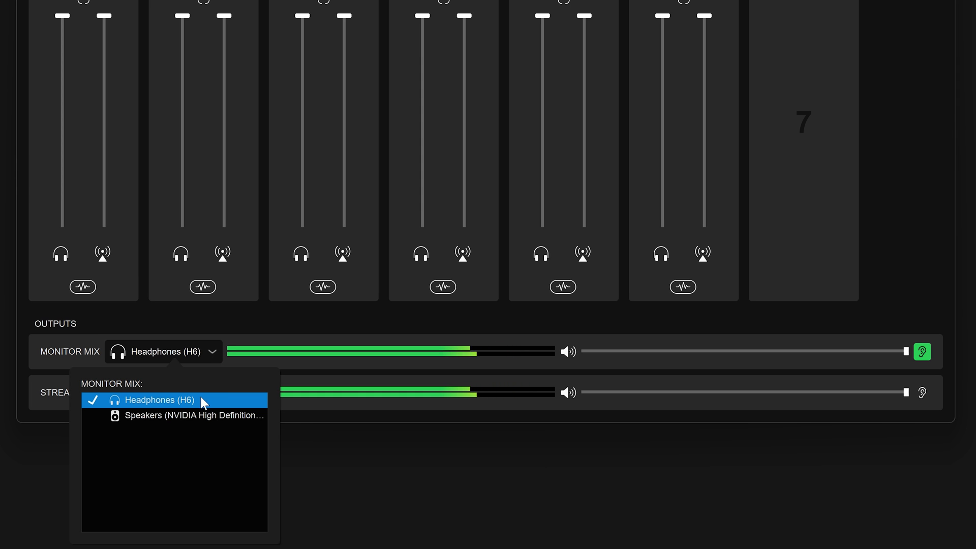
{"action": "left_click", "coordinate": [190, 416]}
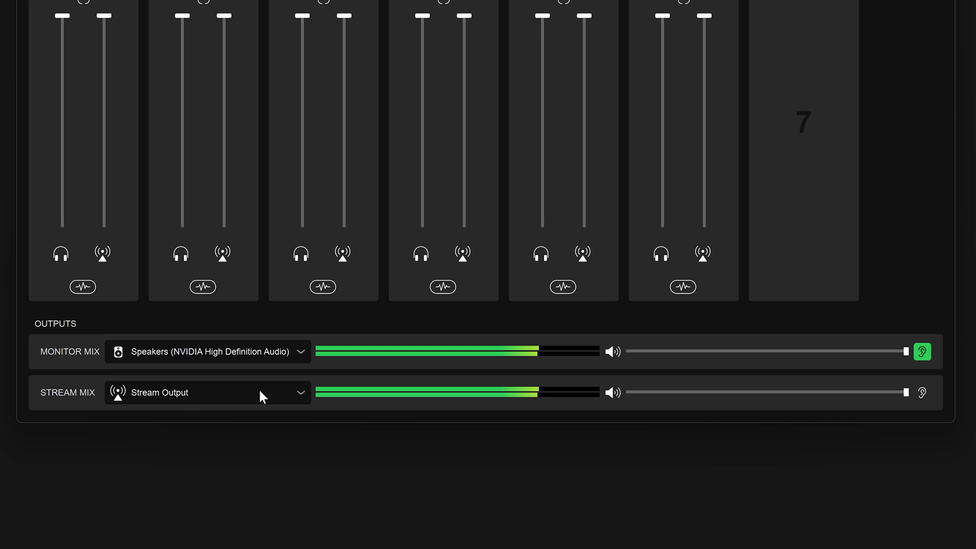
{"action": "left_click", "coordinate": [298, 352]}
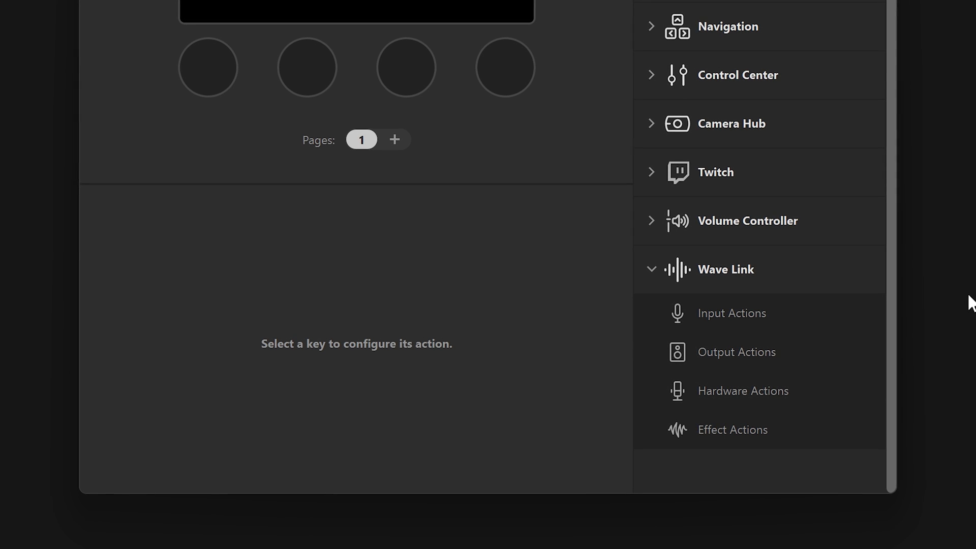
Step: Add a hardware key that toggles the Monitor Mix output device, with the NVIDIA speakers selected
{"action": "left_click_drag", "start_coordinate": [738, 387], "coordinate": [285, 8]}
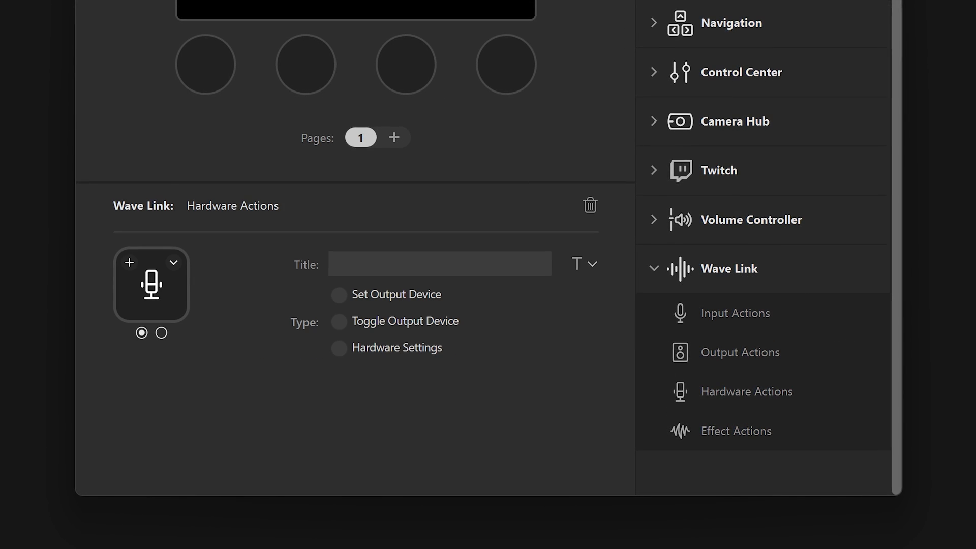
{"action": "left_click", "coordinate": [338, 295]}
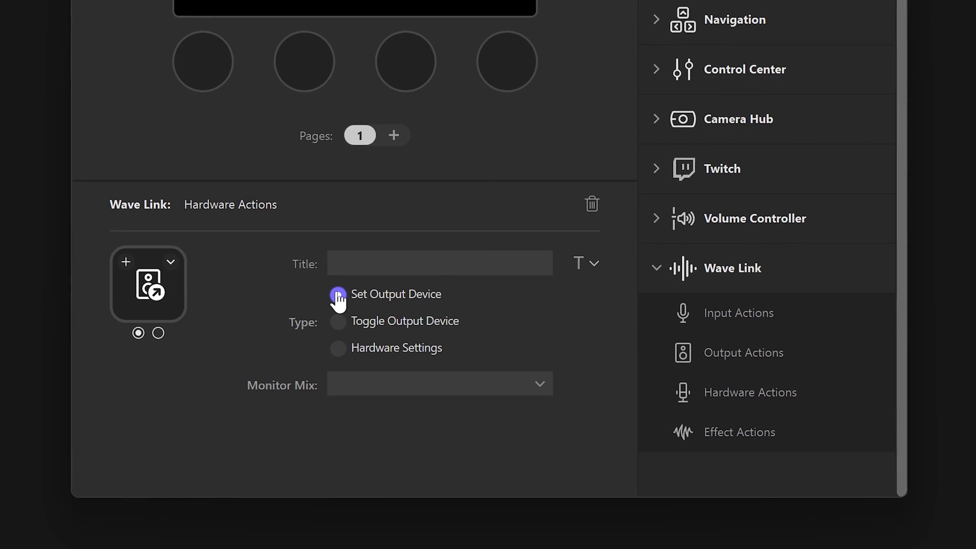
{"action": "left_click", "coordinate": [359, 379]}
{"action": "left_click", "coordinate": [391, 426]}
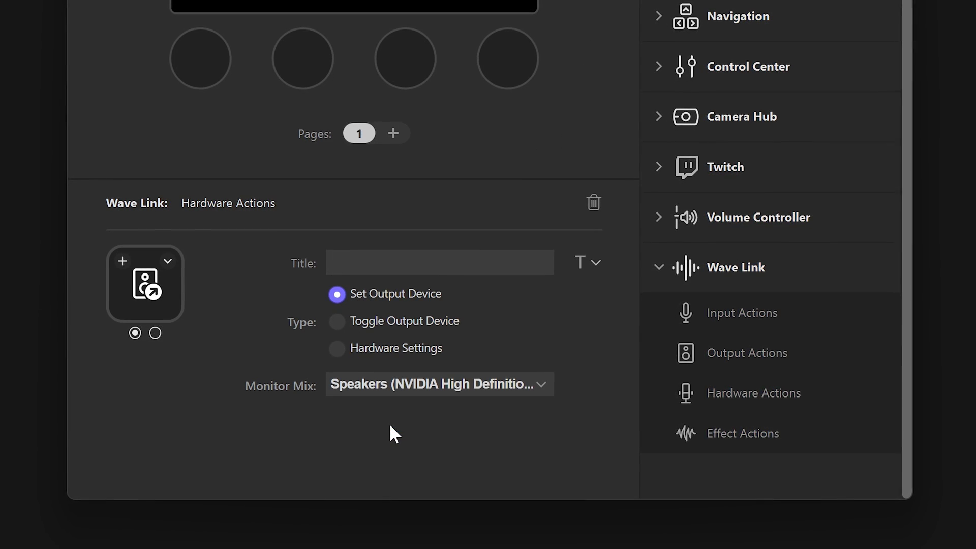
{"action": "left_click", "coordinate": [336, 322]}
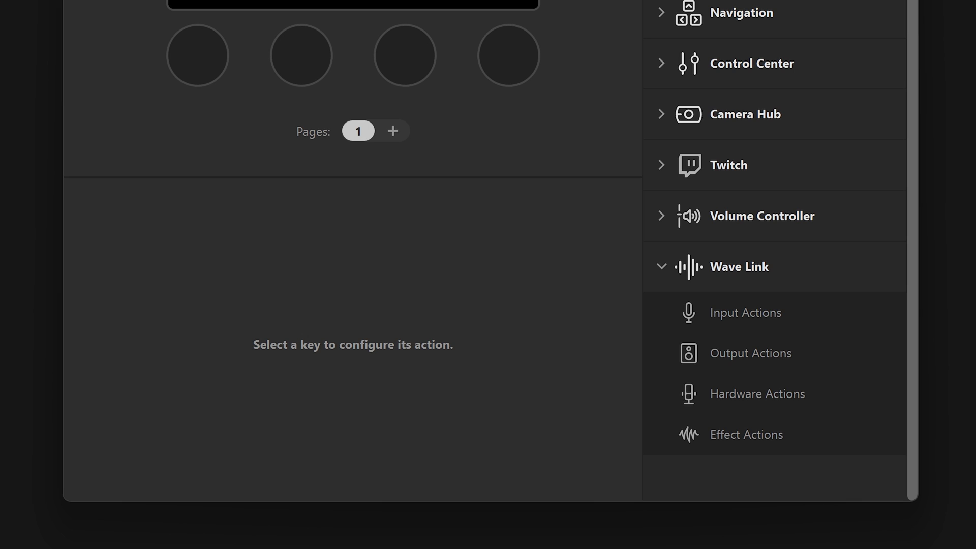
Step: Put a Wave Link Output Action on a key that sets Monitor Mix volume to 61%
{"action": "left_click_drag", "start_coordinate": [750, 353], "coordinate": [508, 21]}
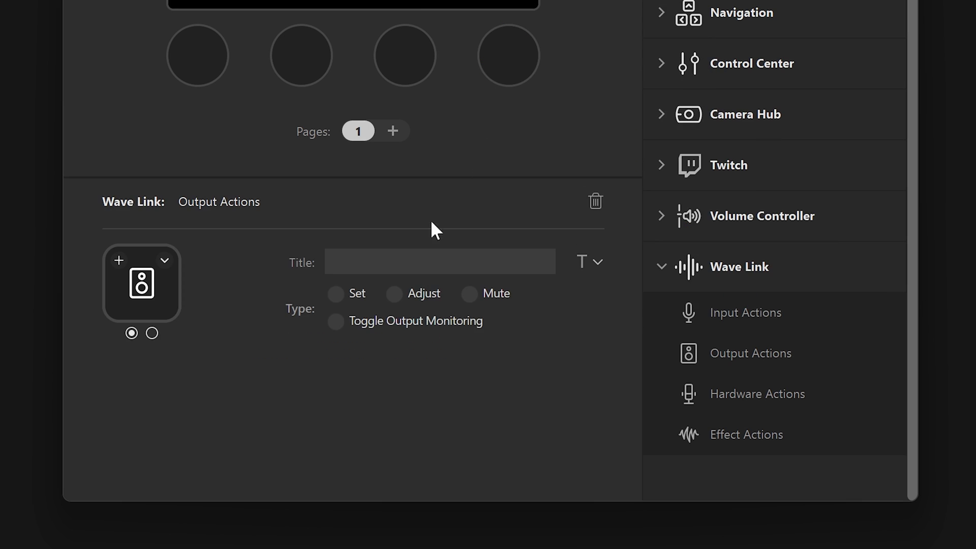
{"action": "left_click", "coordinate": [337, 295]}
{"action": "left_click", "coordinate": [419, 360]}
{"action": "left_click", "coordinate": [420, 374]}
{"action": "left_click", "coordinate": [443, 429]}
{"action": "mouse_move", "coordinate": [443, 430]}
{"action": "left_mouse_down"}
{"action": "mouse_move", "coordinate": [451, 430]}
{"action": "mouse_move", "coordinate": [428, 429]}
{"action": "left_mouse_up"}
Step: Switch the key's action type through Adjust and Mute to Toggle Output Monitoring
{"action": "left_click", "coordinate": [395, 294]}
{"action": "left_click", "coordinate": [470, 295]}
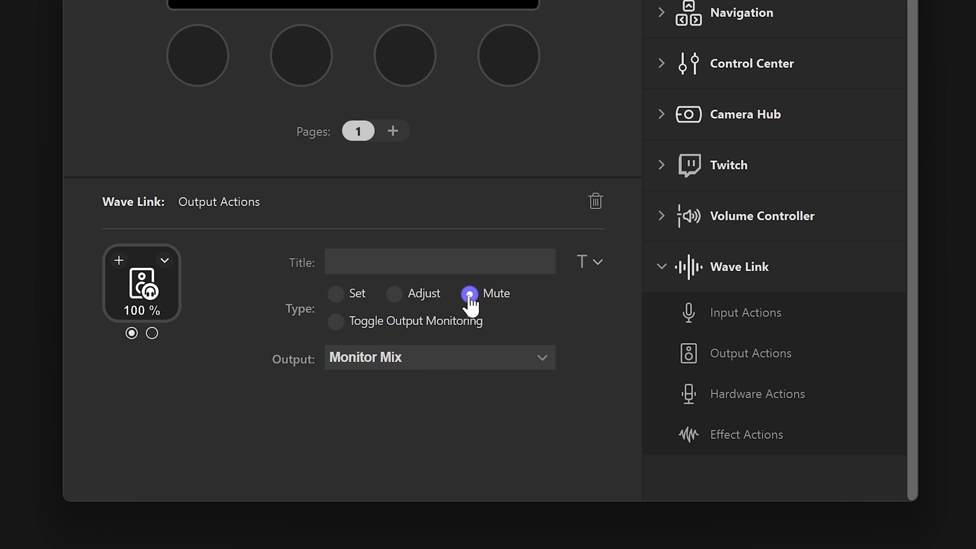
{"action": "left_click", "coordinate": [336, 321]}
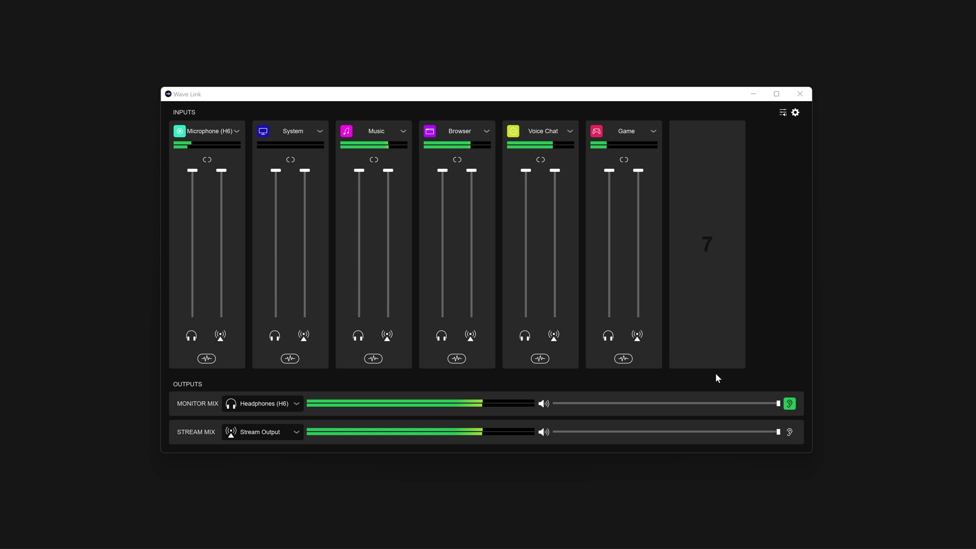
Step: Browse the effect lists on the microphone and MacBook inputs, then add Elgato EQ to Microphone (H6)
{"action": "left_click", "coordinate": [207, 358]}
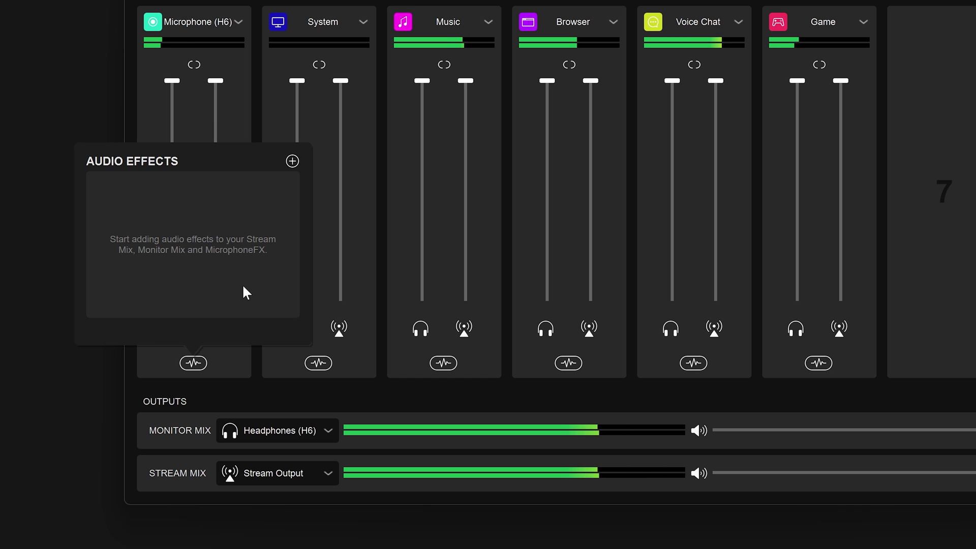
{"action": "left_click", "coordinate": [295, 161]}
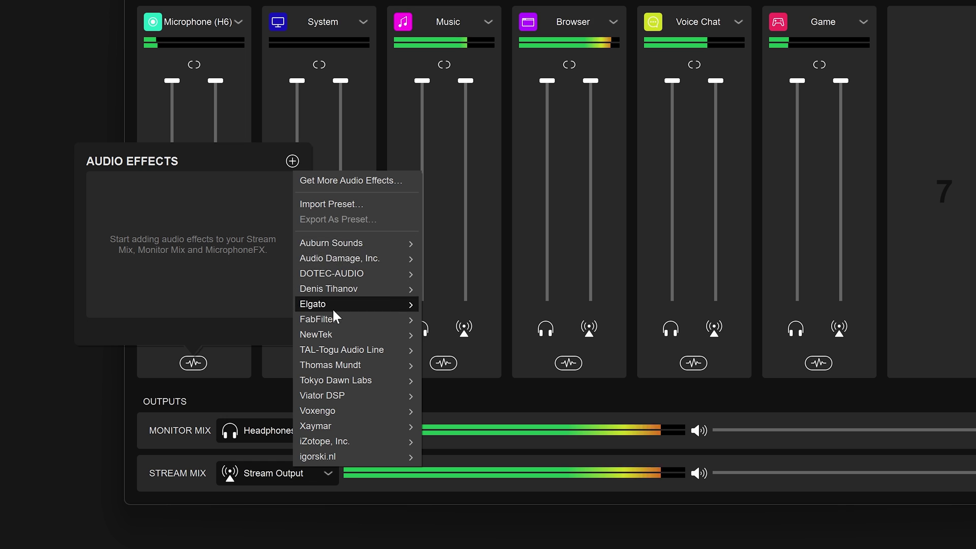
{"action": "mouse_move", "coordinate": [342, 305]}
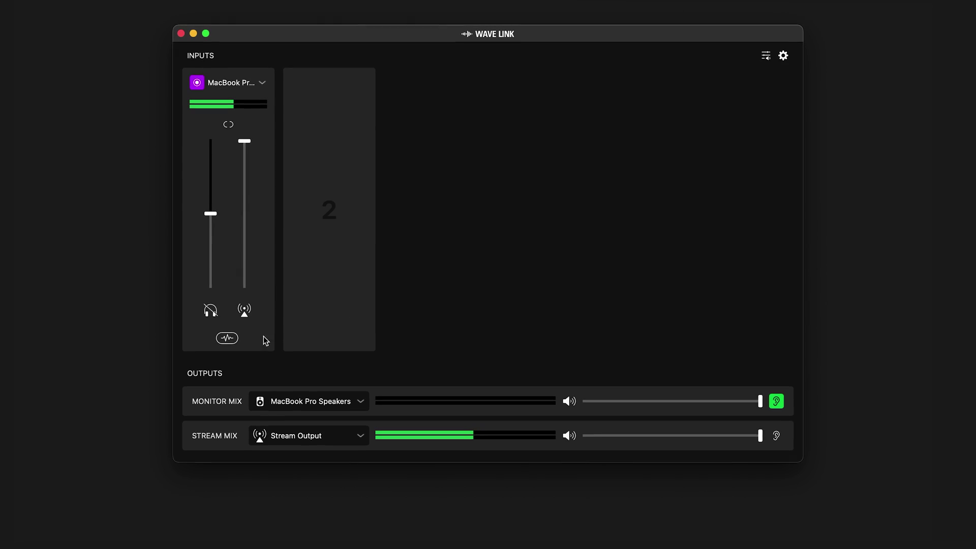
{"action": "left_click", "coordinate": [226, 339]}
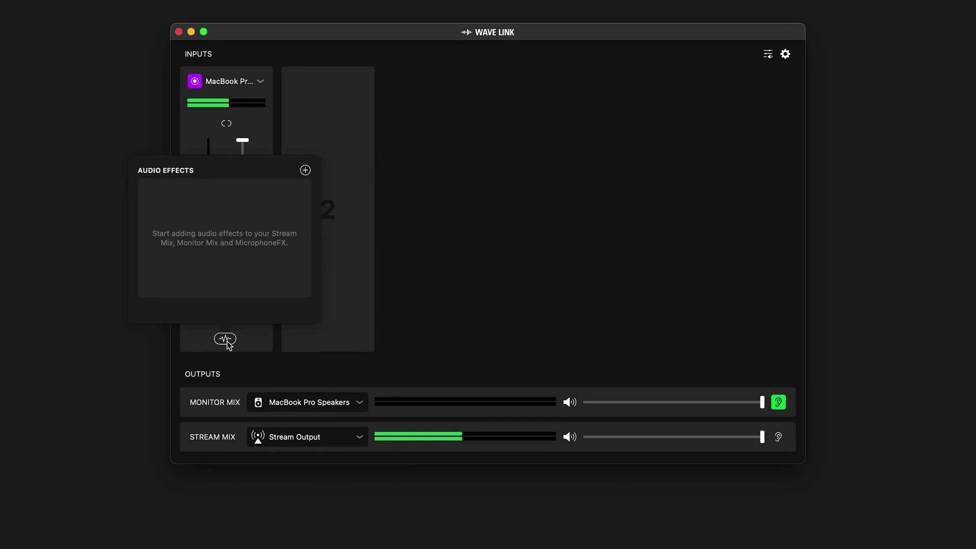
{"action": "left_click", "coordinate": [303, 170]}
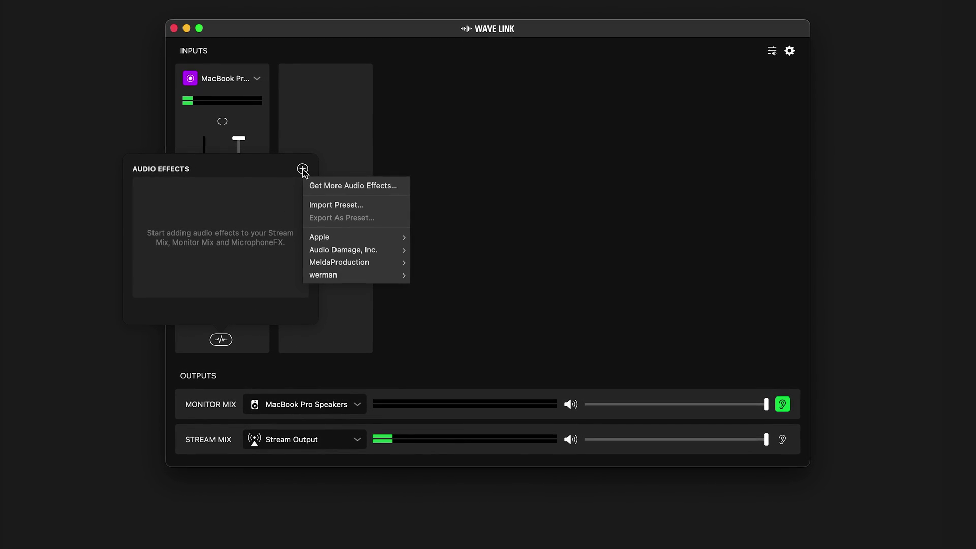
{"action": "mouse_move", "coordinate": [340, 234]}
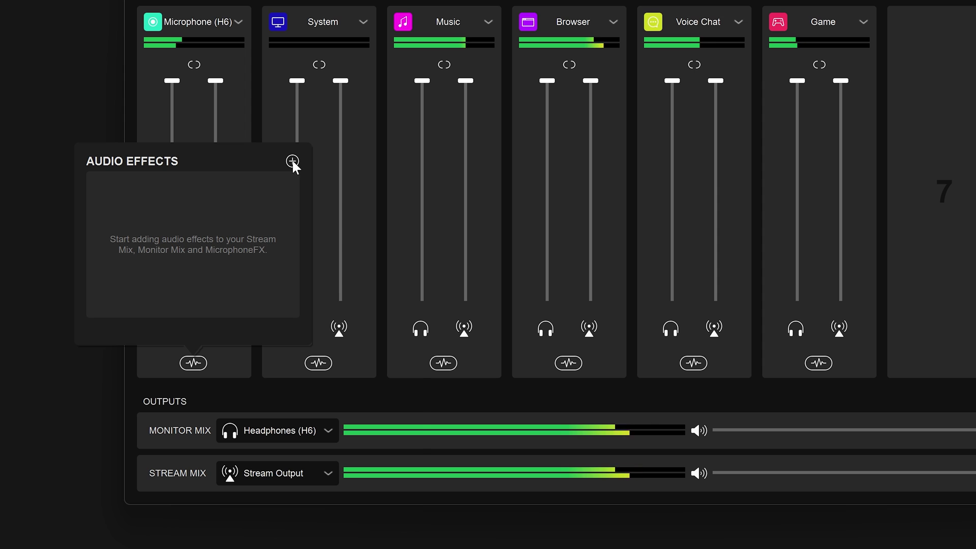
{"action": "left_click", "coordinate": [292, 161]}
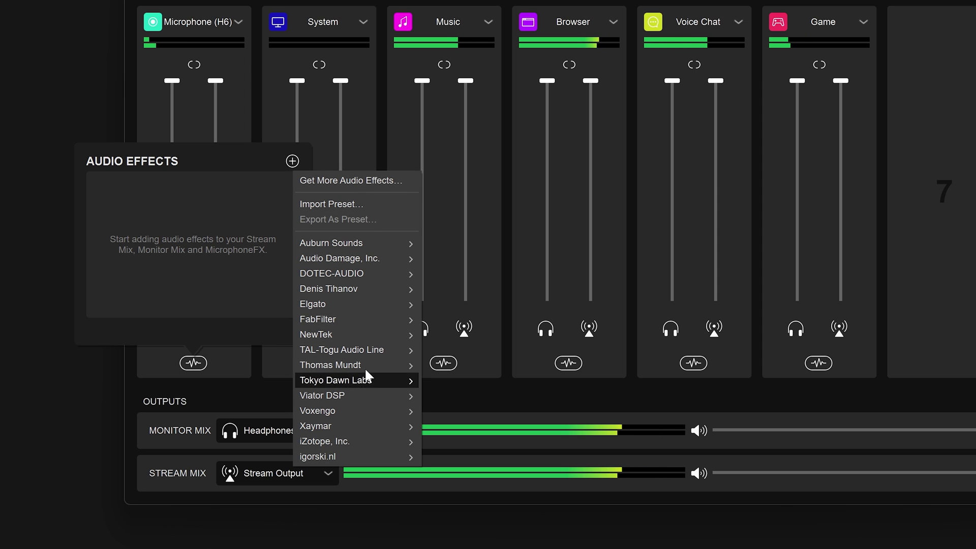
{"action": "mouse_move", "coordinate": [373, 300]}
{"action": "left_click", "coordinate": [440, 306]}
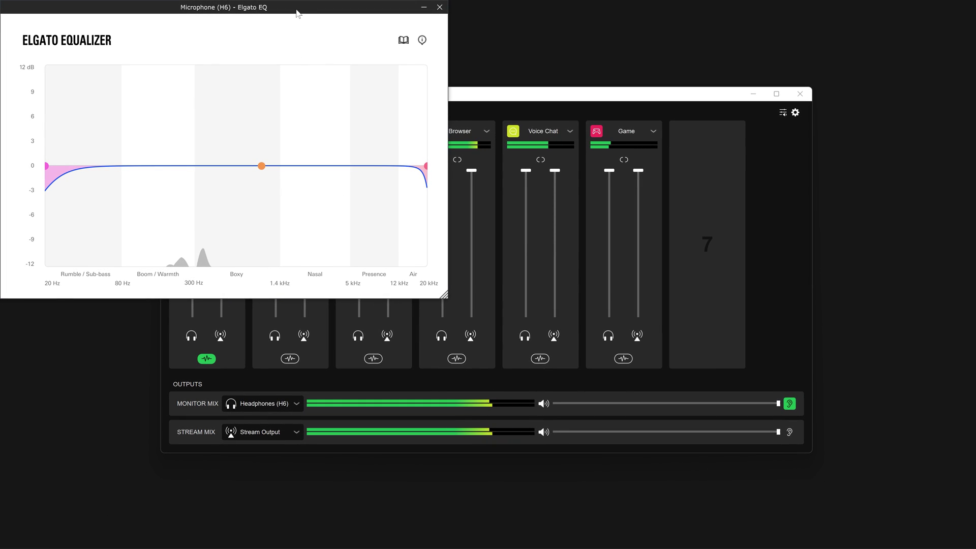
Step: Center the equalizer window, cut about 2.4 dB near 101 Hz and boost 1.7 dB around 2.5 kHz
{"action": "left_click_drag", "start_coordinate": [297, 9], "coordinate": [549, 116]}
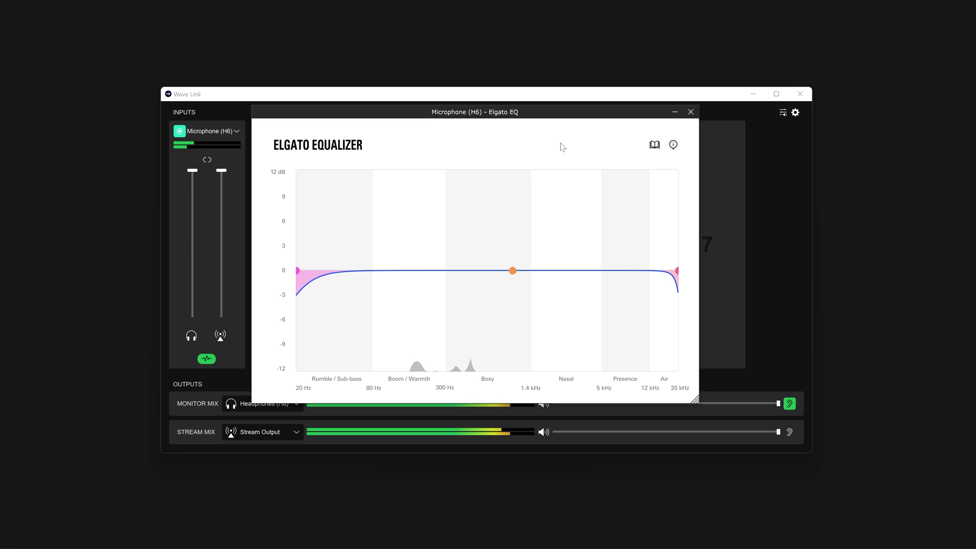
{"action": "left_click_drag", "start_coordinate": [512, 270], "coordinate": [386, 291]}
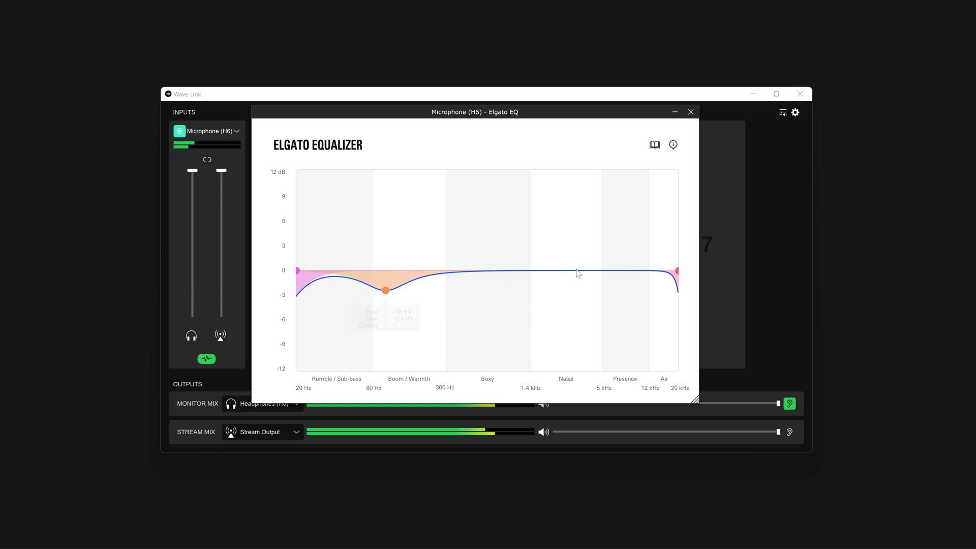
{"action": "mouse_move", "coordinate": [565, 271]}
{"action": "left_mouse_down"}
{"action": "mouse_move", "coordinate": [566, 279]}
{"action": "mouse_move", "coordinate": [566, 258]}
{"action": "left_mouse_up"}
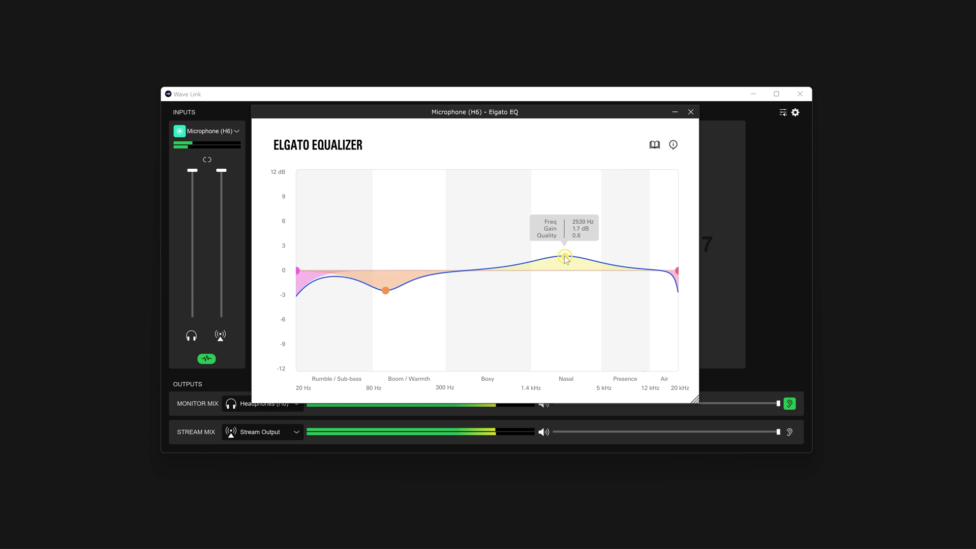
Step: Close the EQ window, re-enable Elgato Noise Removal and Elgato EQ, and move Noise Removal lower
{"action": "left_click", "coordinate": [690, 112]}
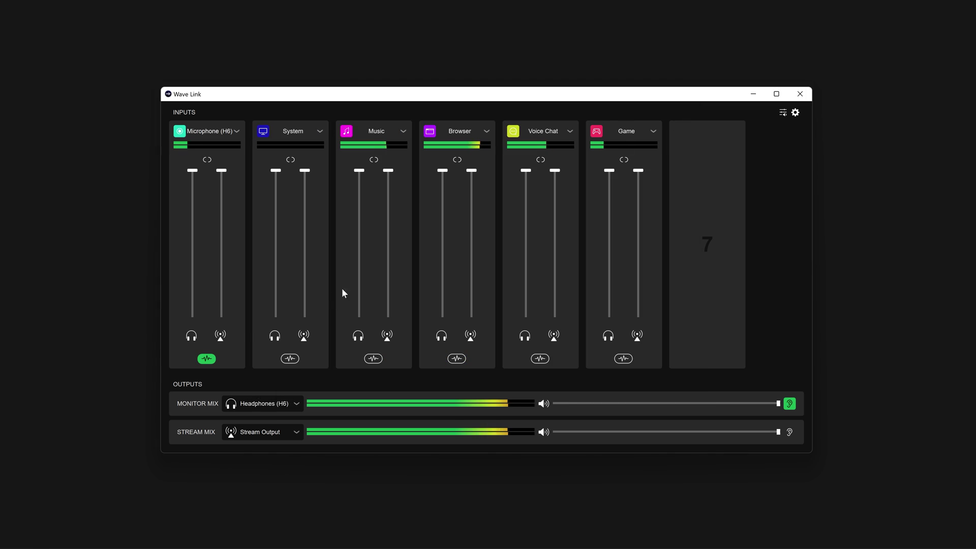
{"action": "left_click", "coordinate": [208, 360]}
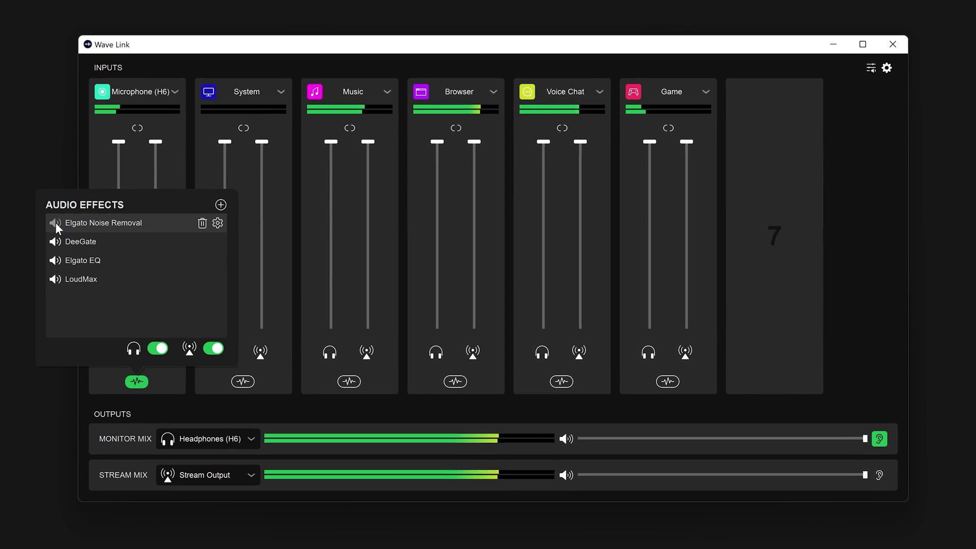
{"action": "left_click", "coordinate": [143, 233]}
{"action": "left_click", "coordinate": [55, 223]}
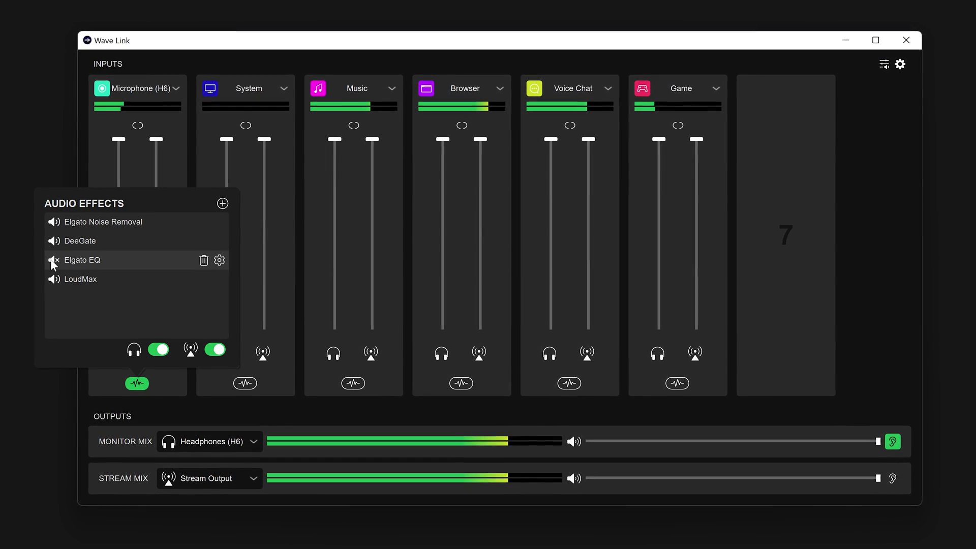
{"action": "left_click", "coordinate": [53, 261]}
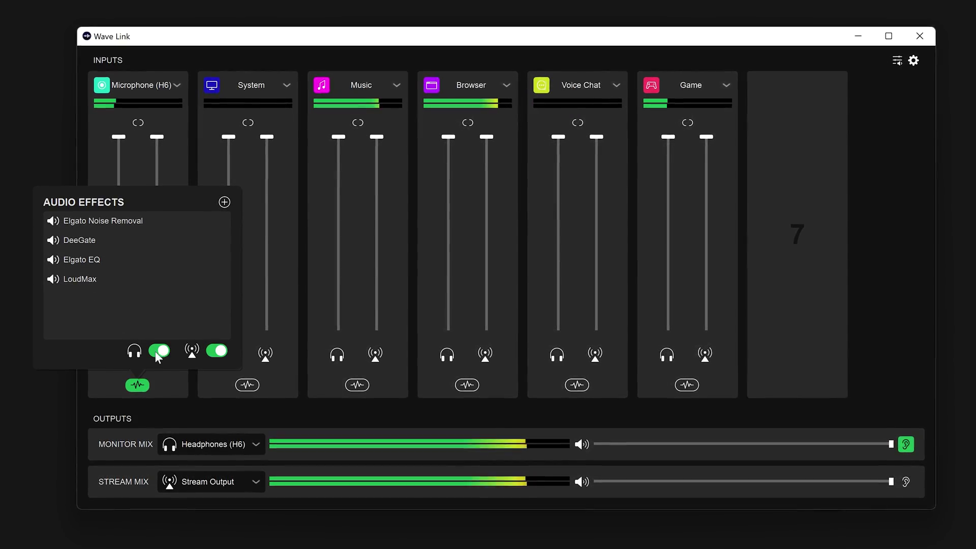
{"action": "left_click_drag", "start_coordinate": [188, 223], "coordinate": [167, 281]}
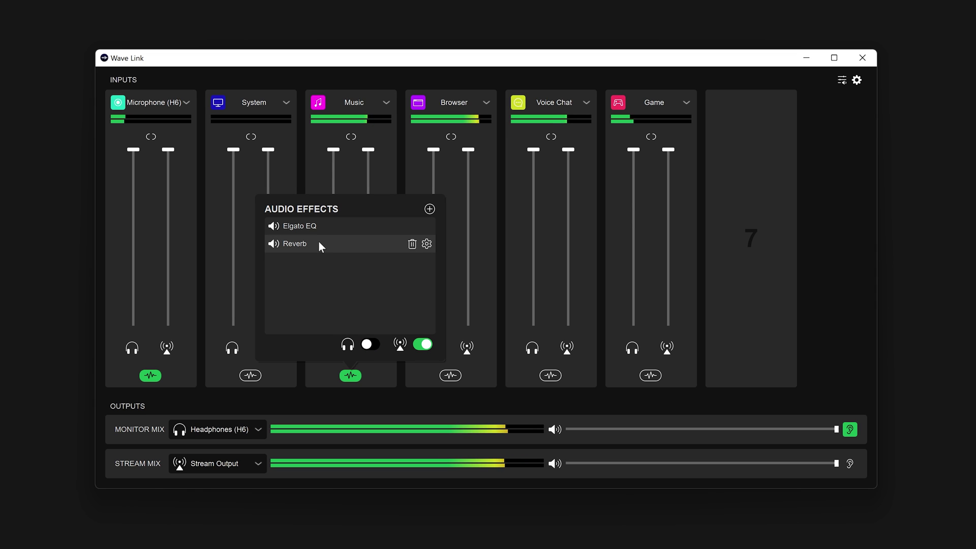
Step: Test Reverb's order on Music, then order the mic chain Noise Removal, DeeGate, LoudMax, Elgato EQ
{"action": "left_click_drag", "start_coordinate": [305, 226], "coordinate": [319, 262]}
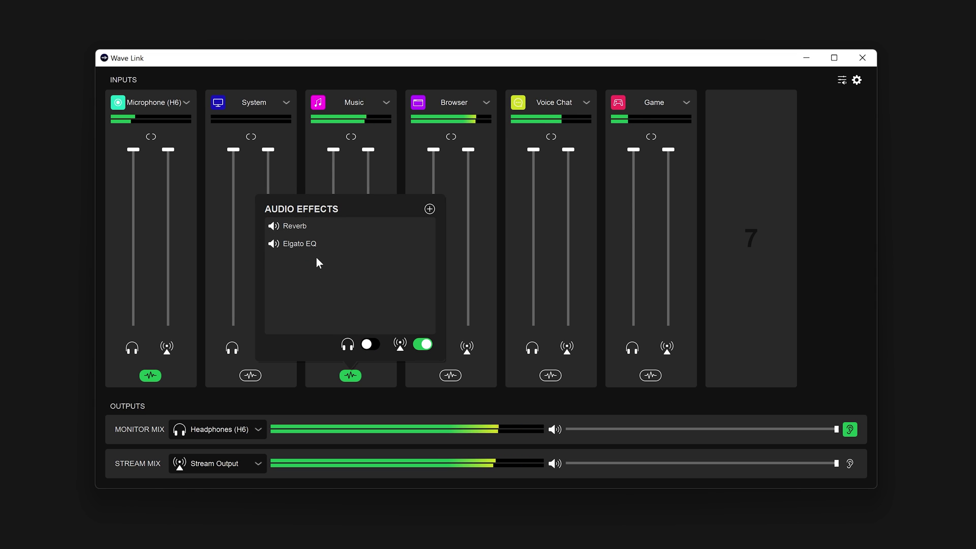
{"action": "left_click_drag", "start_coordinate": [307, 226], "coordinate": [374, 280]}
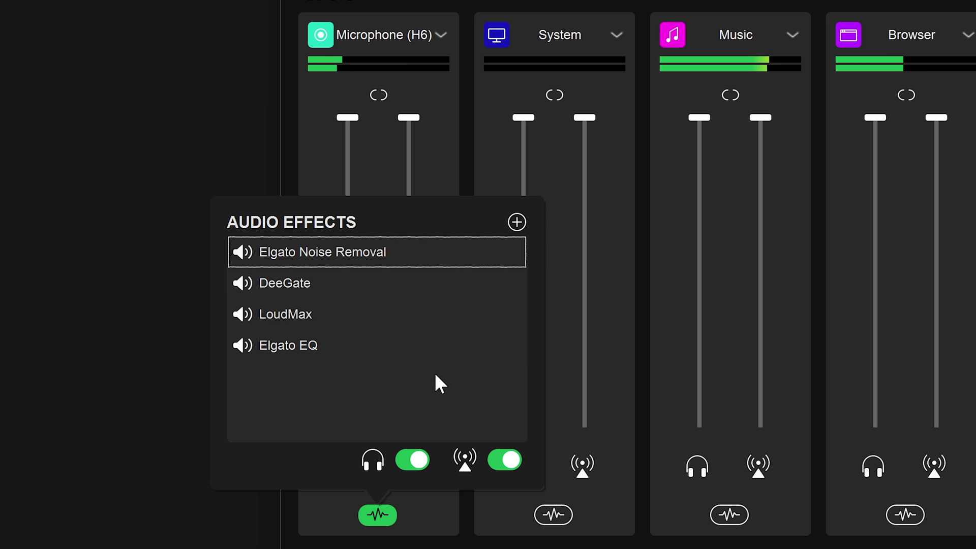
{"action": "key", "text": "End"}
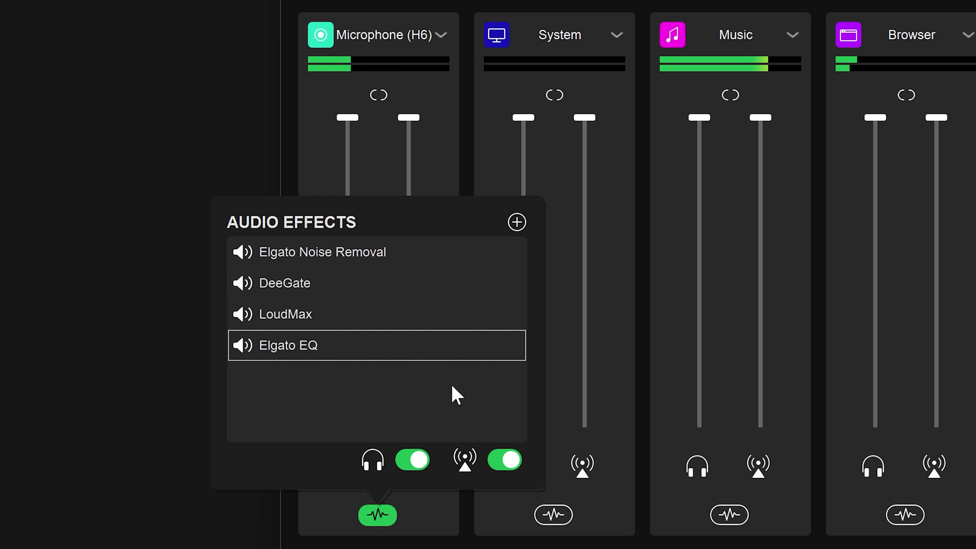
{"action": "left_click", "coordinate": [438, 240]}
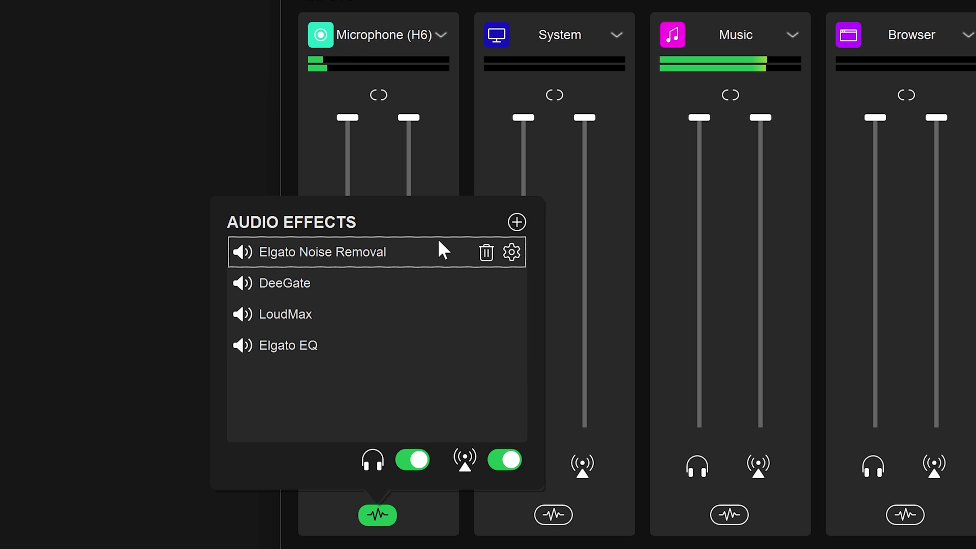
{"action": "left_click", "coordinate": [433, 282]}
{"action": "left_click", "coordinate": [428, 318]}
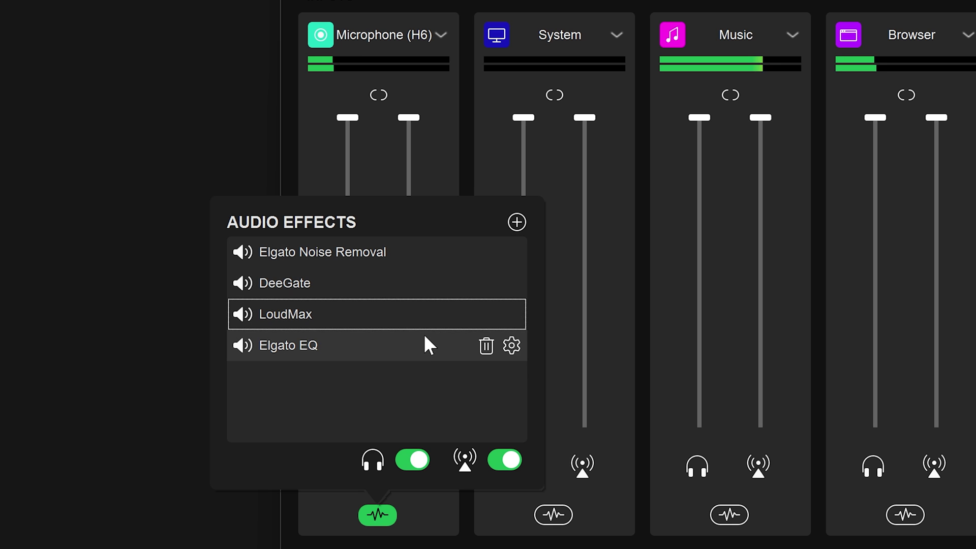
{"action": "left_click", "coordinate": [423, 341]}
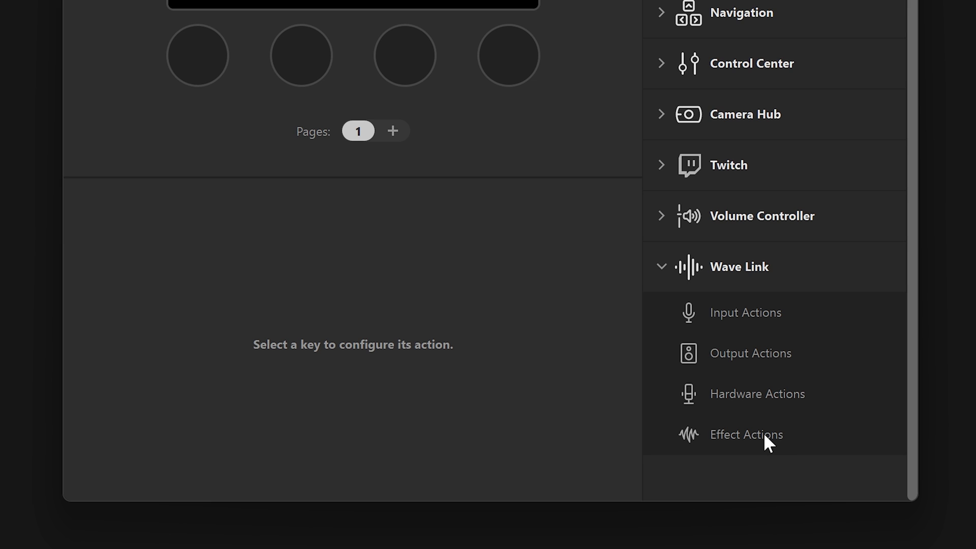
Step: Assign a key to Toggle Effect with Input Microphone (H6) and Effect Elgato EQ, then view Music's effects
{"action": "left_click_drag", "start_coordinate": [764, 433], "coordinate": [508, 55]}
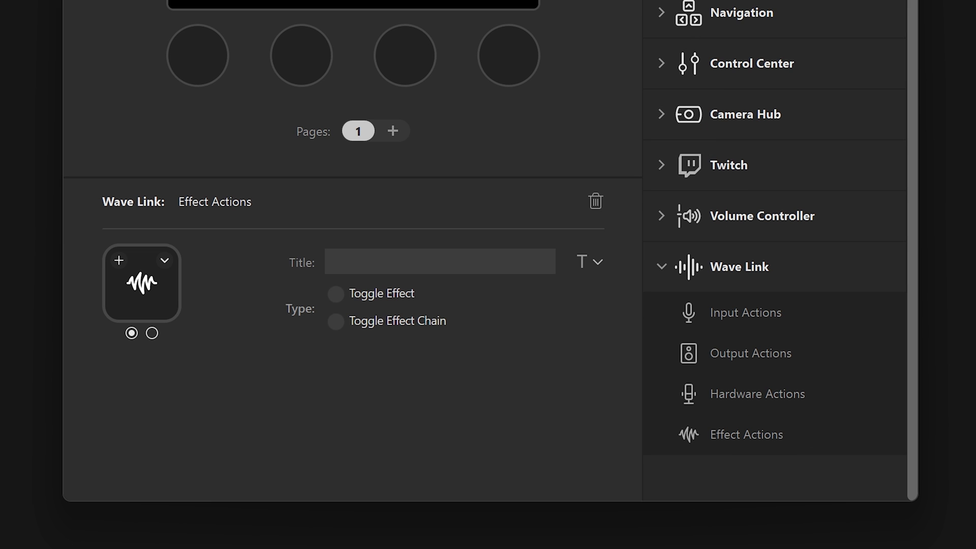
{"action": "left_click", "coordinate": [336, 295]}
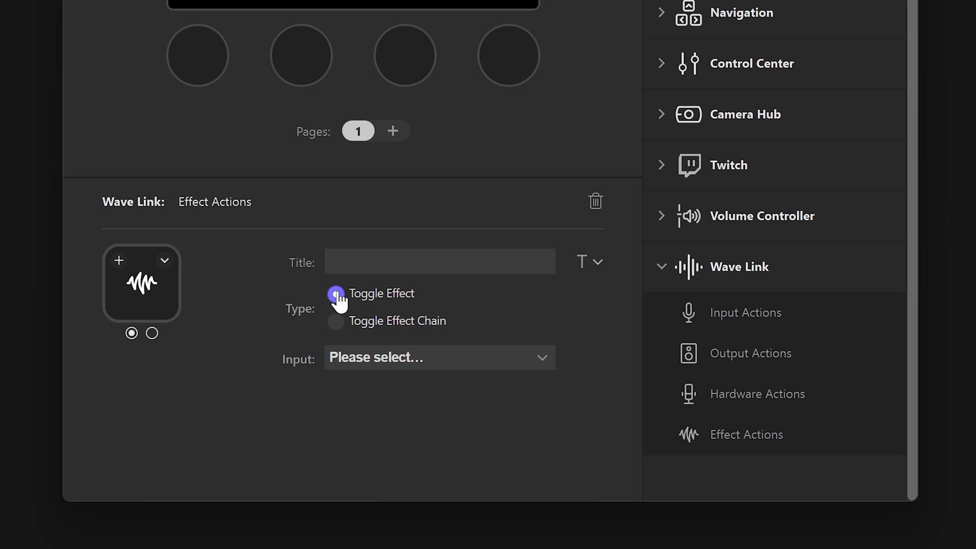
{"action": "left_click", "coordinate": [371, 355]}
{"action": "left_click", "coordinate": [376, 397]}
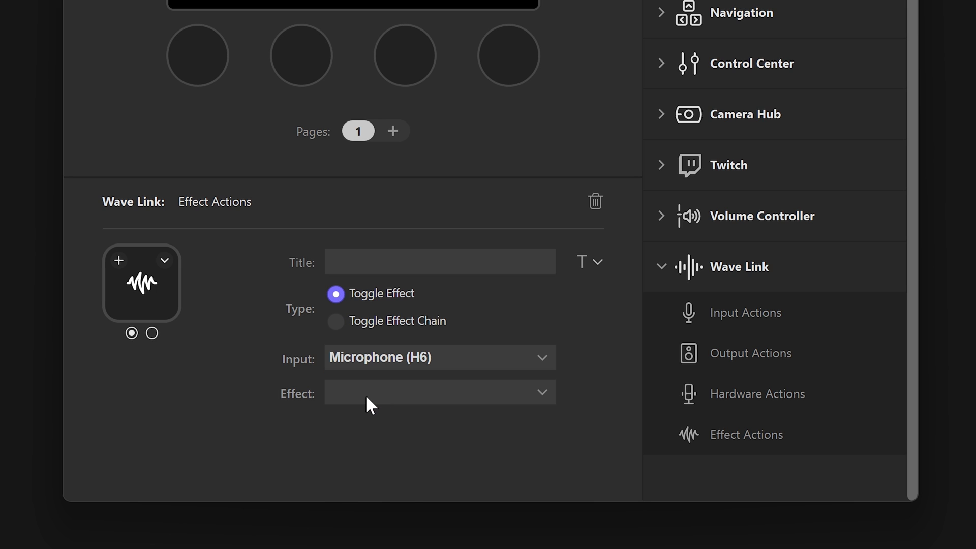
{"action": "left_click", "coordinate": [367, 392]}
{"action": "left_click", "coordinate": [395, 449]}
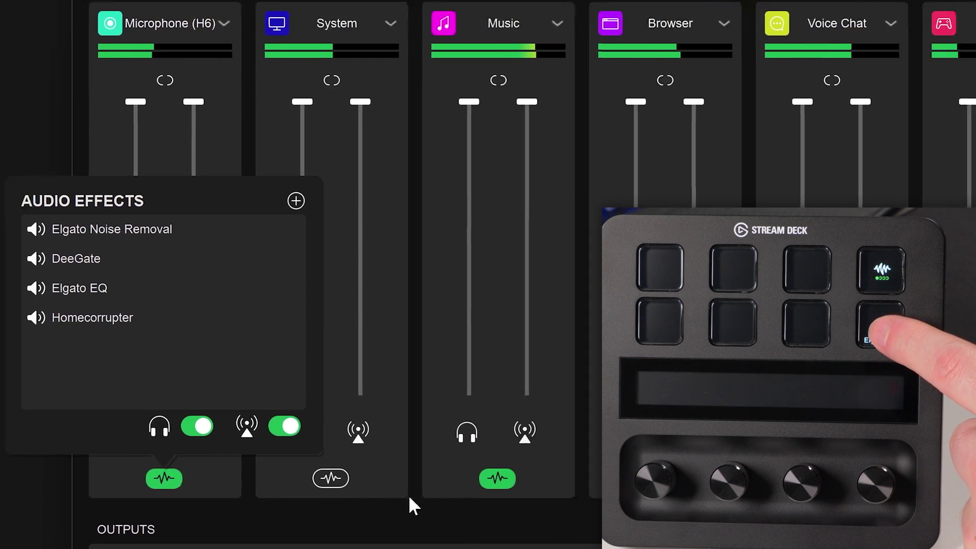
{"action": "left_click", "coordinate": [627, 478]}
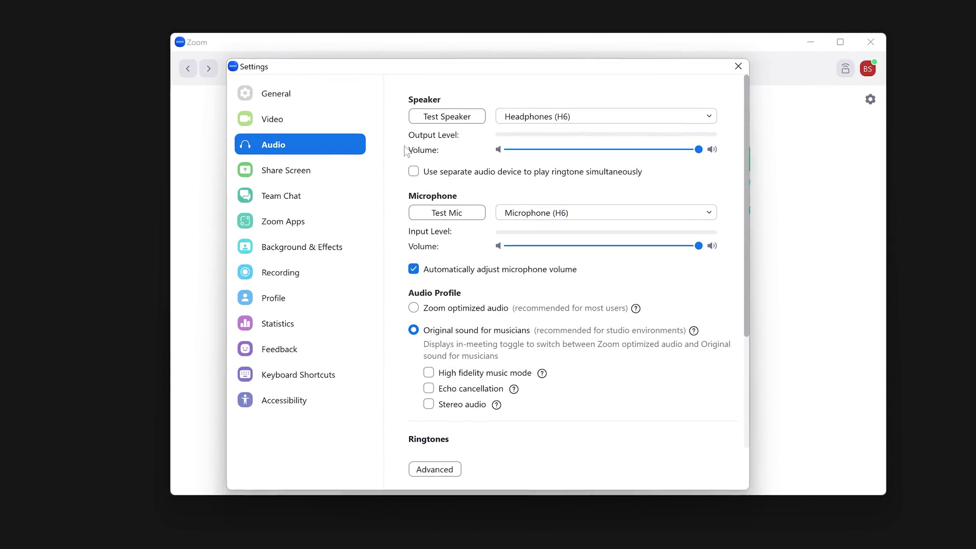
Step: Set Zoom's speaker to Wave Link Voice Chat, and Zoom's and Discord's input to Wave Link MicrophoneFX
{"action": "left_click", "coordinate": [559, 117]}
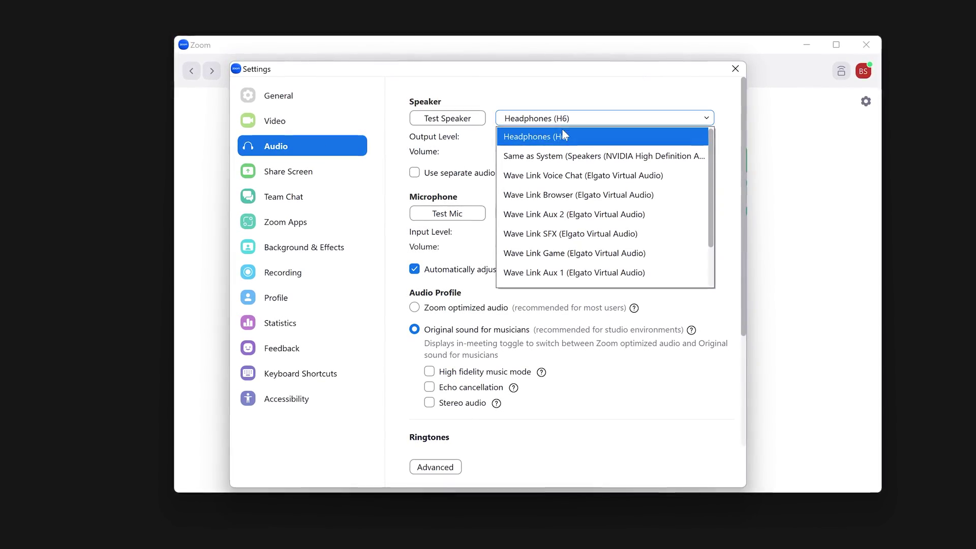
{"action": "left_click", "coordinate": [583, 174]}
{"action": "left_click", "coordinate": [568, 216]}
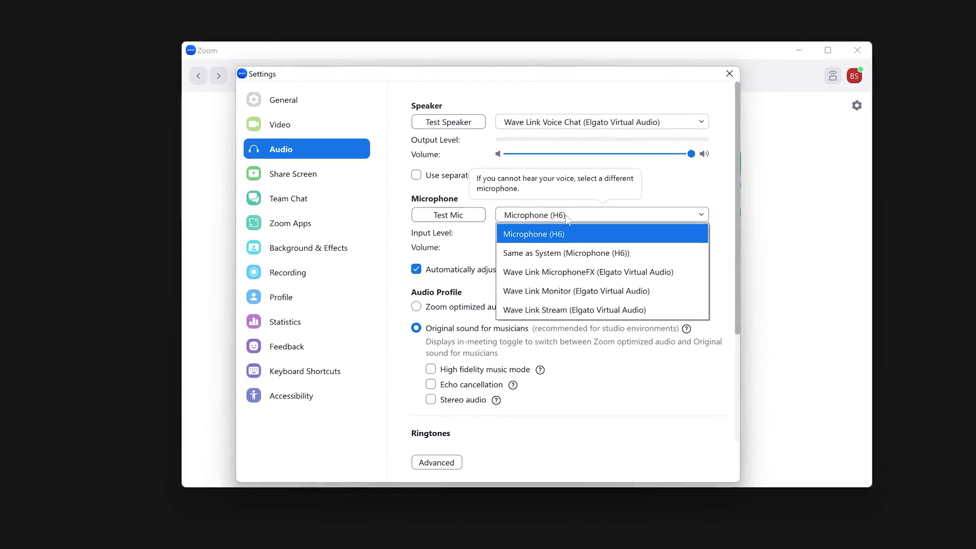
{"action": "left_click", "coordinate": [671, 272]}
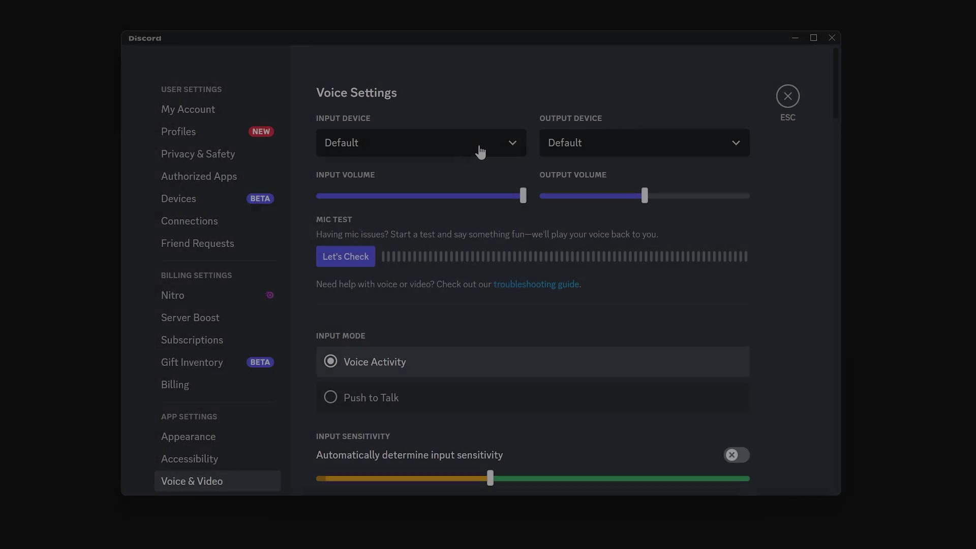
{"action": "left_click", "coordinate": [477, 147]}
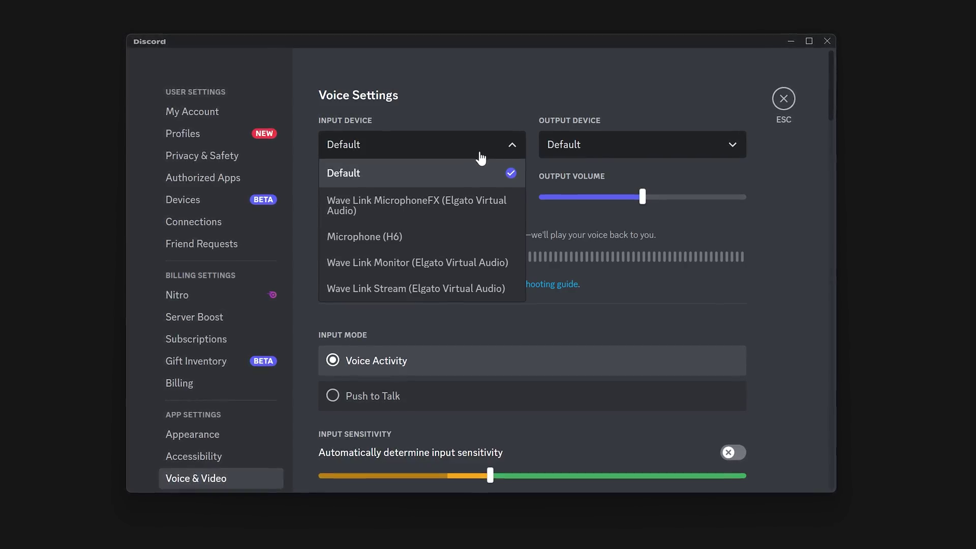
{"action": "left_click", "coordinate": [442, 203]}
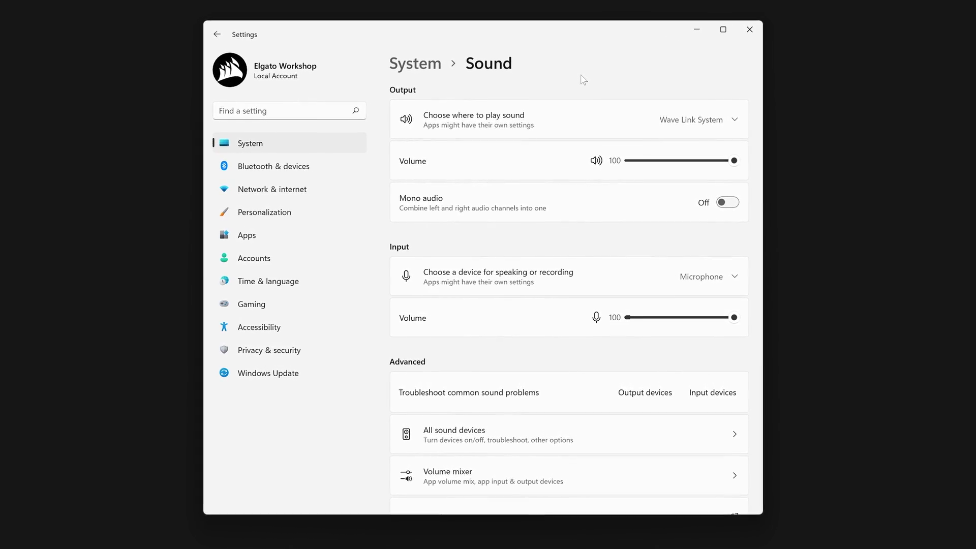
Step: Choose Wave Link MicrophoneFX as the Windows input, then view Wave Link Stream in Audio MIDI Setup
{"action": "left_click", "coordinate": [719, 275]}
{"action": "left_click", "coordinate": [402, 312]}
{"action": "left_click", "coordinate": [740, 274]}
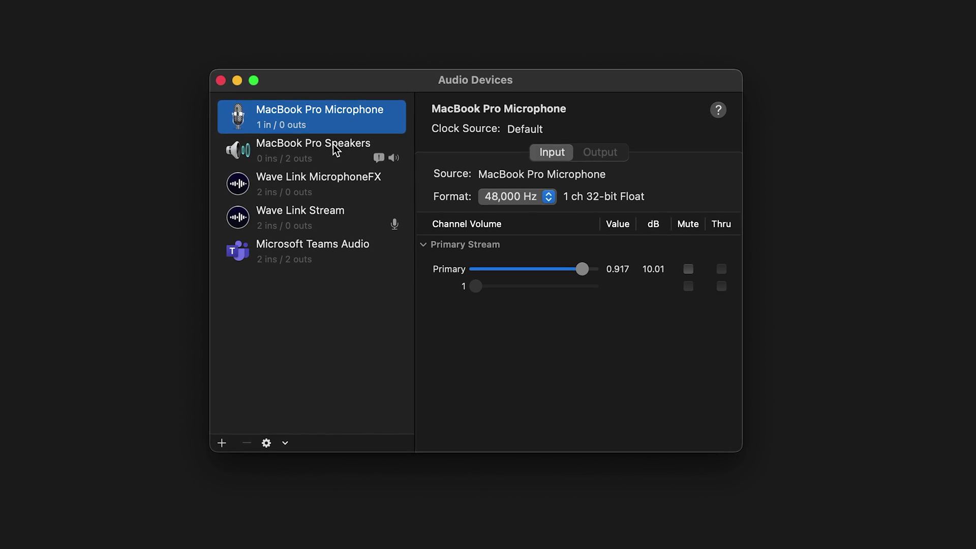
{"action": "left_click", "coordinate": [333, 150]}
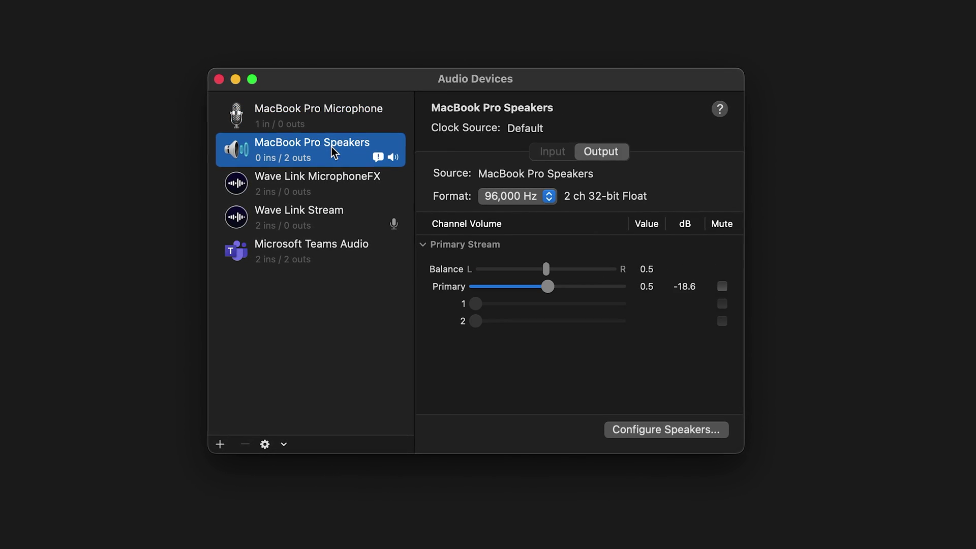
{"action": "left_click", "coordinate": [314, 213]}
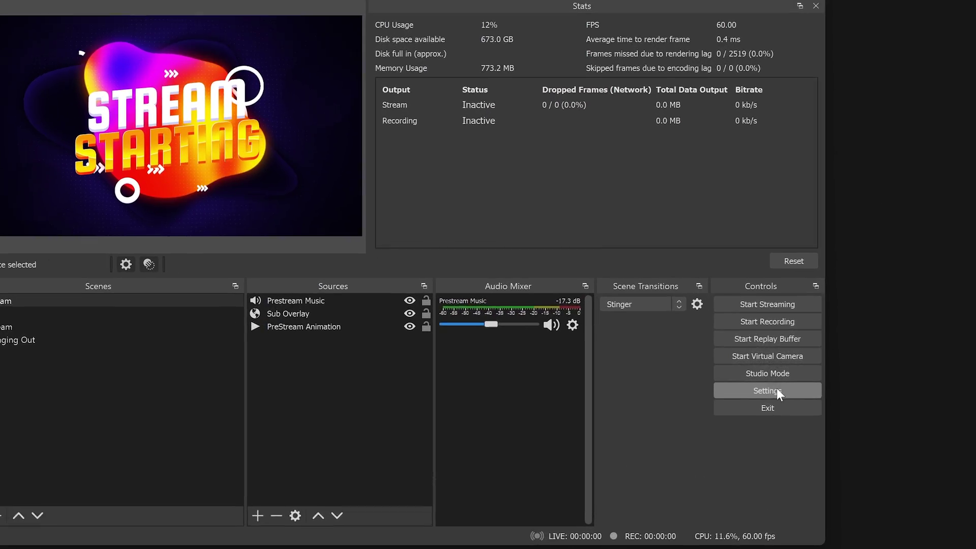
Step: Set OBS's Mic/Auxiliary Audio device to Wave Link Stream and save the audio settings
{"action": "left_click", "coordinate": [774, 391]}
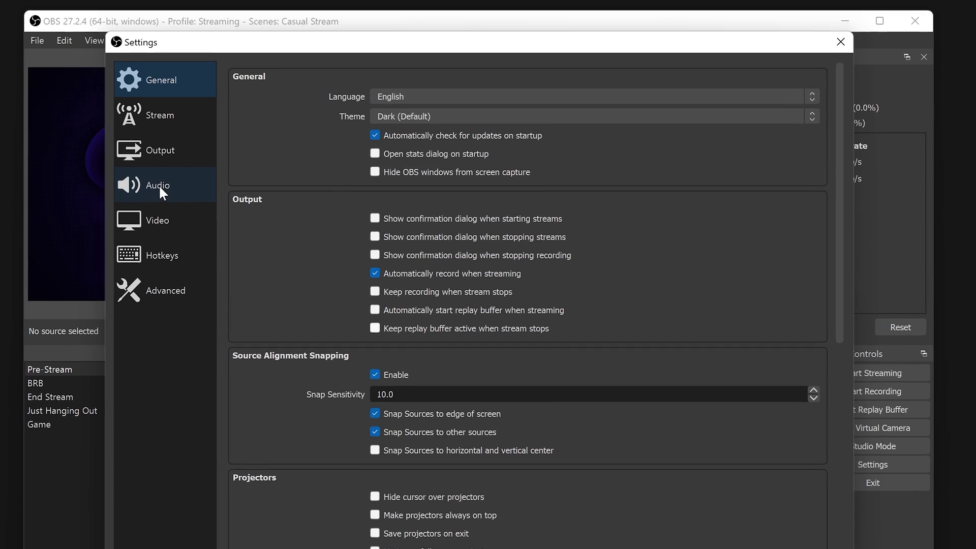
{"action": "left_click", "coordinate": [83, 136]}
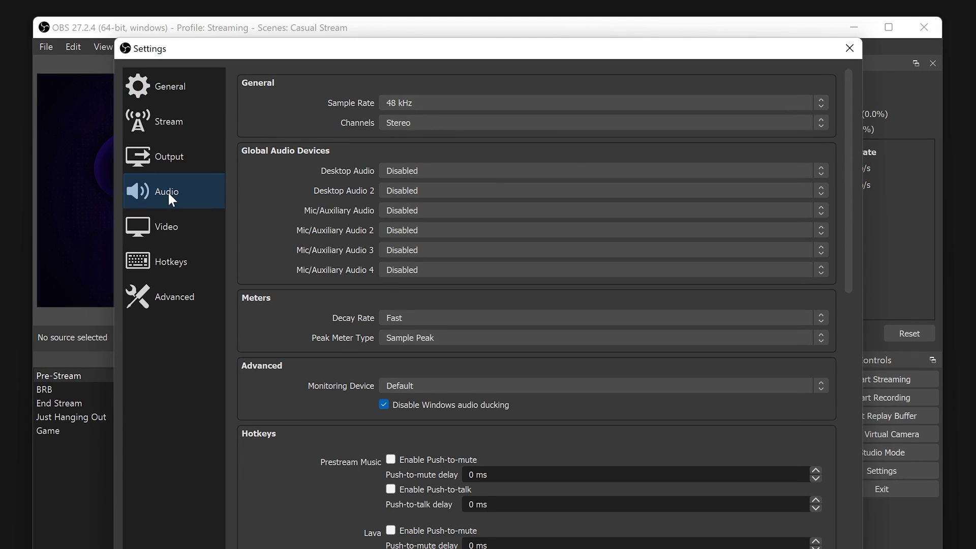
{"action": "left_click", "coordinate": [447, 211]}
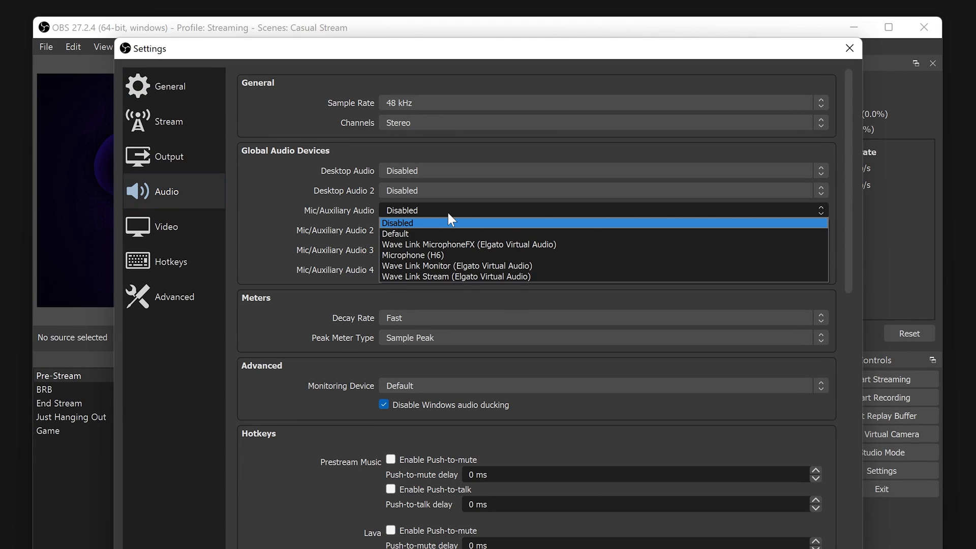
{"action": "left_click", "coordinate": [439, 277]}
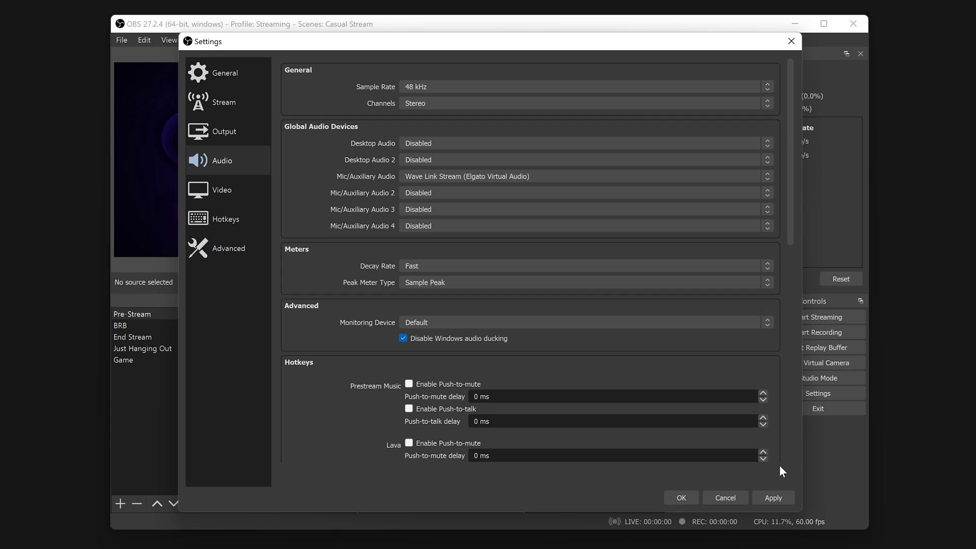
{"action": "left_click", "coordinate": [681, 498]}
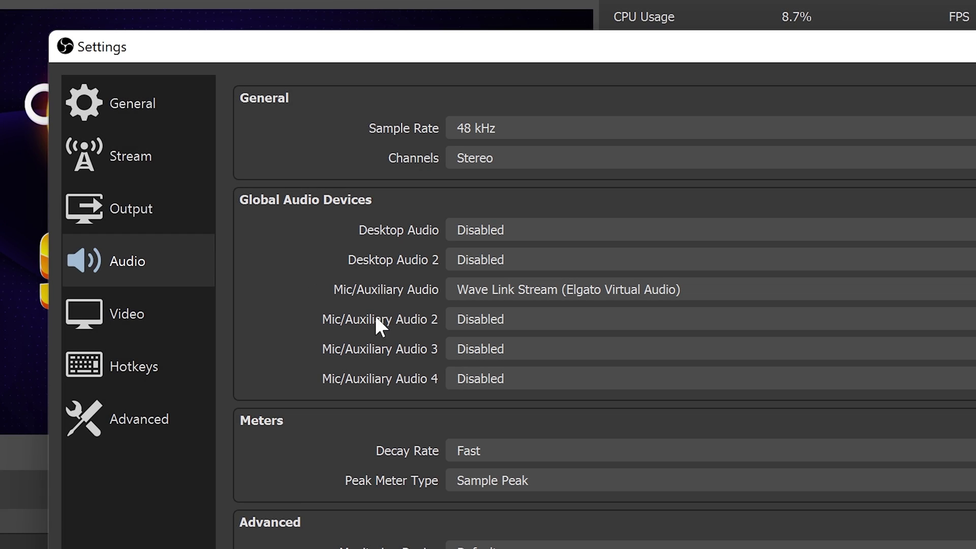
Step: Open the Mic/Auxiliary Audio 2 device list in OBS's audio settings
{"action": "left_click", "coordinate": [529, 319]}
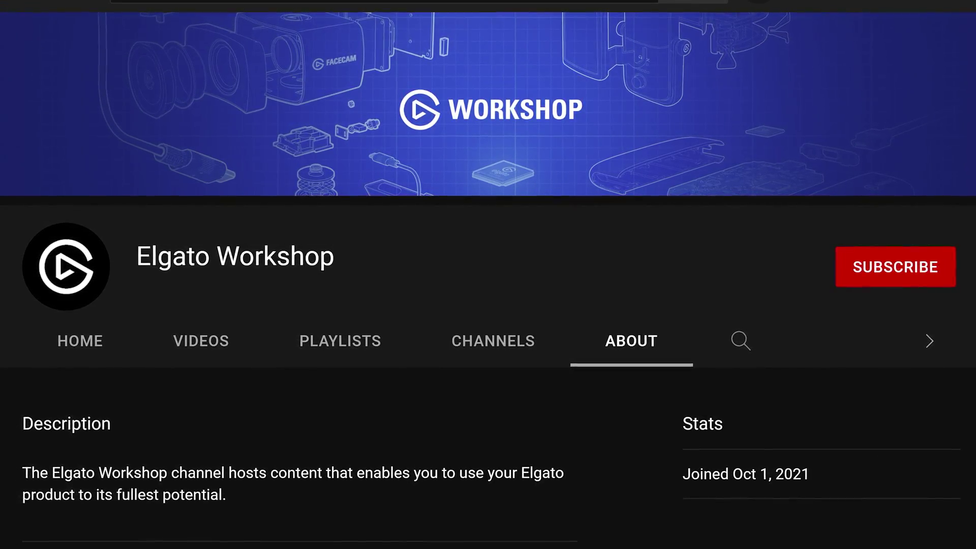
Step: Subscribe to Elgato Workshop from the channel's About page
{"action": "left_click", "coordinate": [870, 270]}
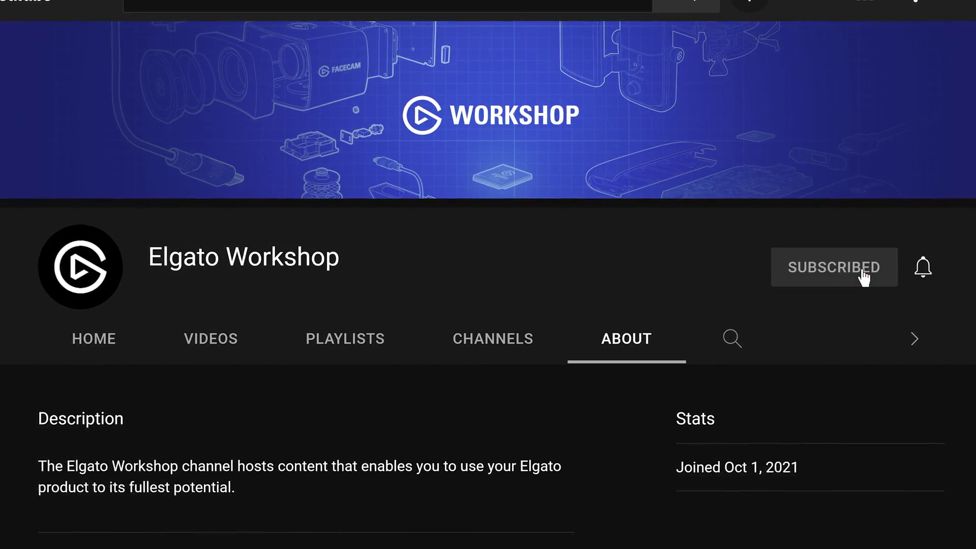